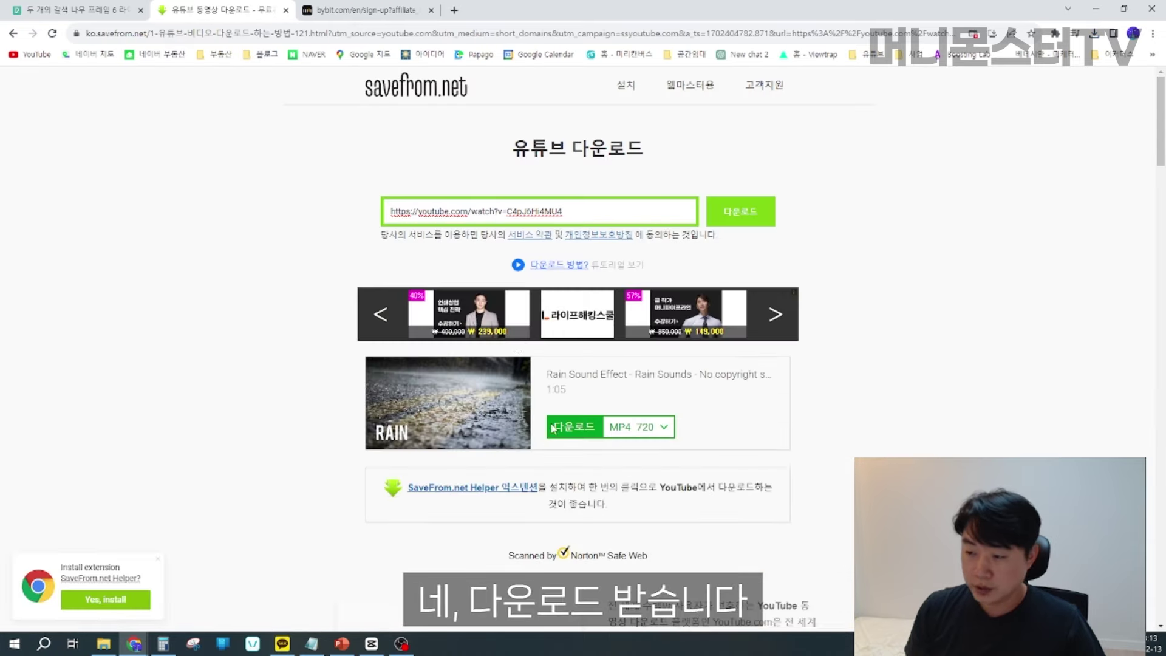
Download the Rain Sound Effect video as MP4 720 and return to its YouTube page
{"action": "left_click", "coordinate": [563, 432]}
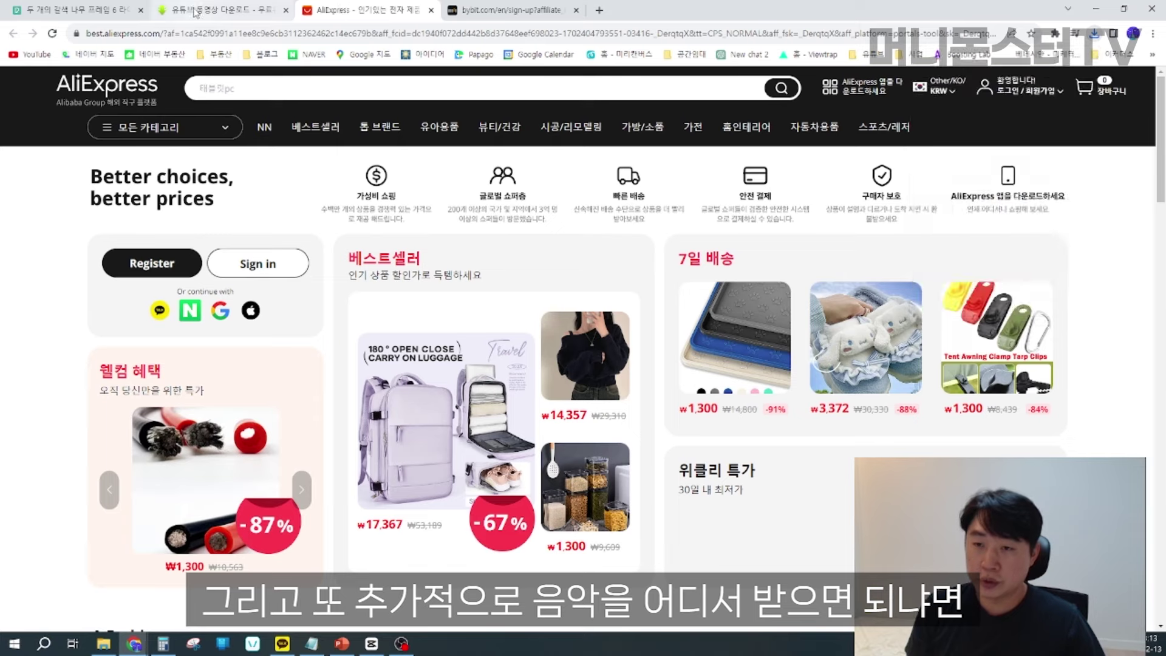
{"action": "left_click", "coordinate": [222, 9]}
{"action": "left_click", "coordinate": [13, 35]}
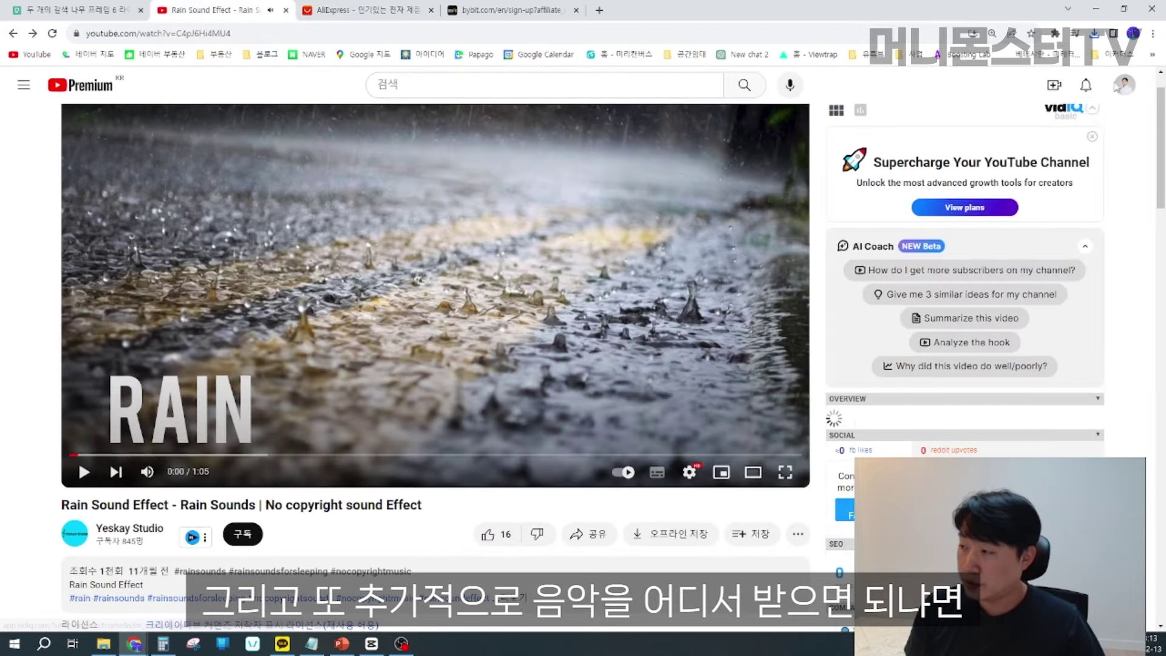
Open YouTube Studio for the signed-in channel and go to its audio library
{"action": "left_click", "coordinate": [1125, 86]}
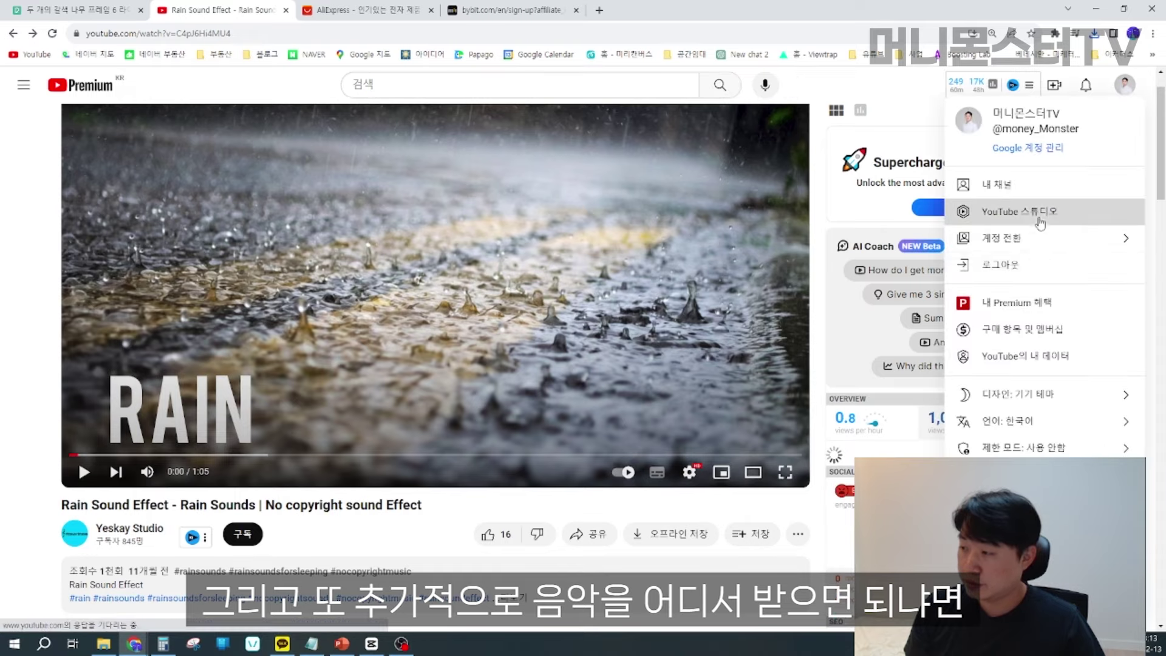
{"action": "left_click", "coordinate": [1040, 215]}
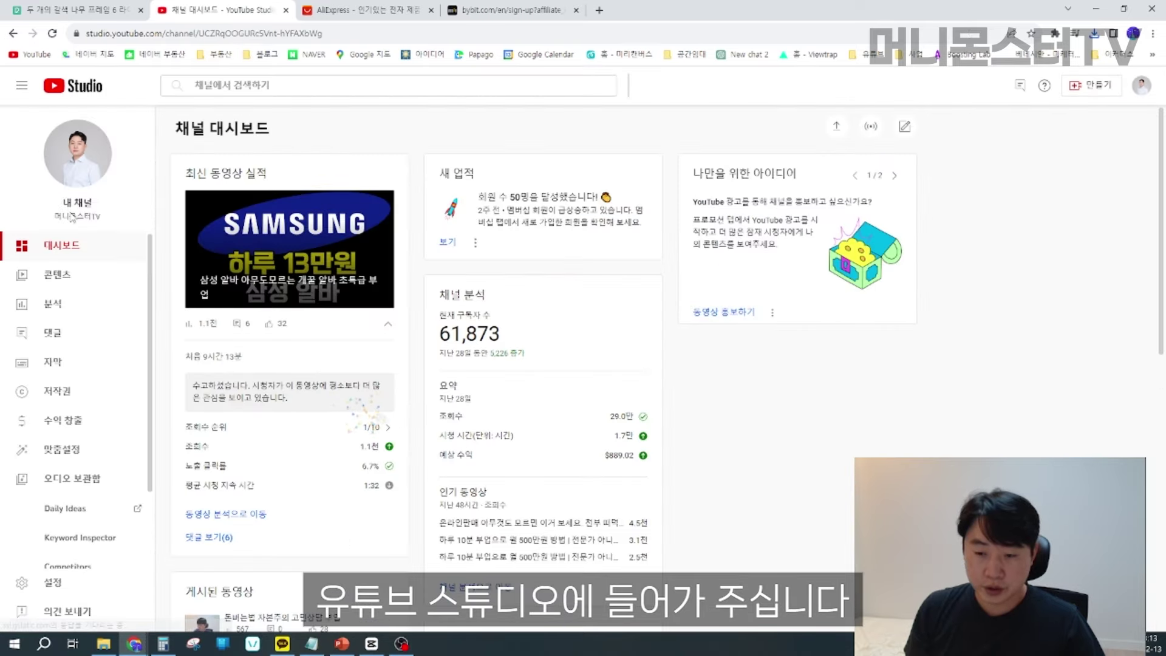
{"action": "scroll", "coordinate": [90, 412], "scroll_direction": "down", "scroll_amount": 1}
{"action": "scroll", "coordinate": [89, 412], "scroll_direction": "down", "scroll_amount": 3}
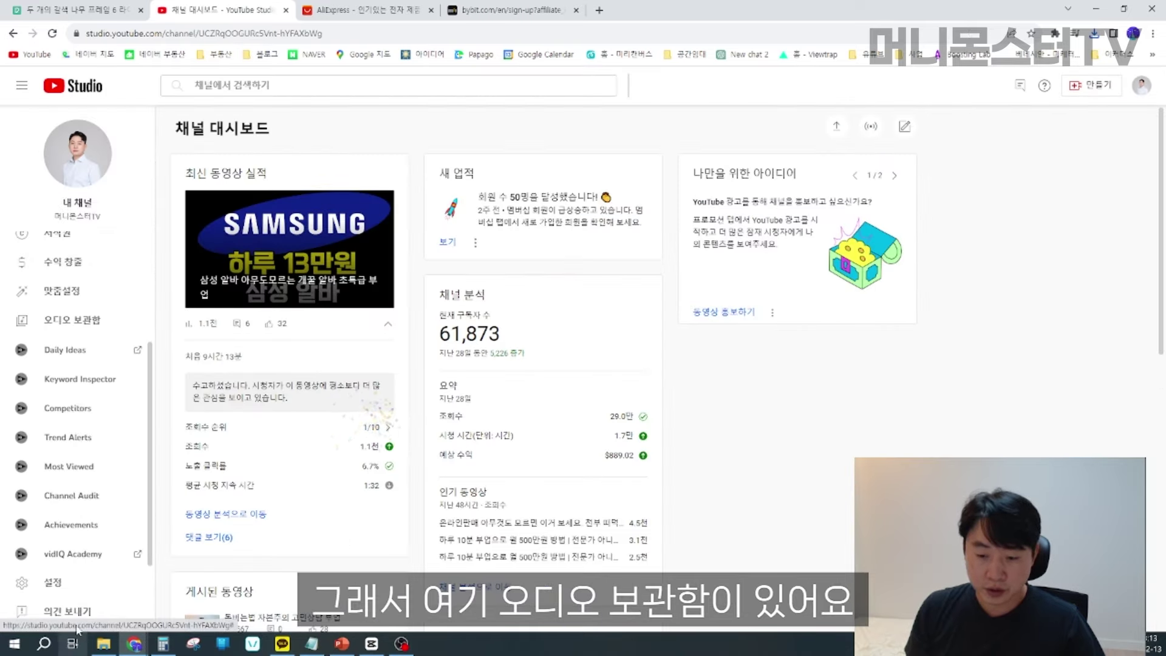
{"action": "left_click", "coordinate": [85, 323]}
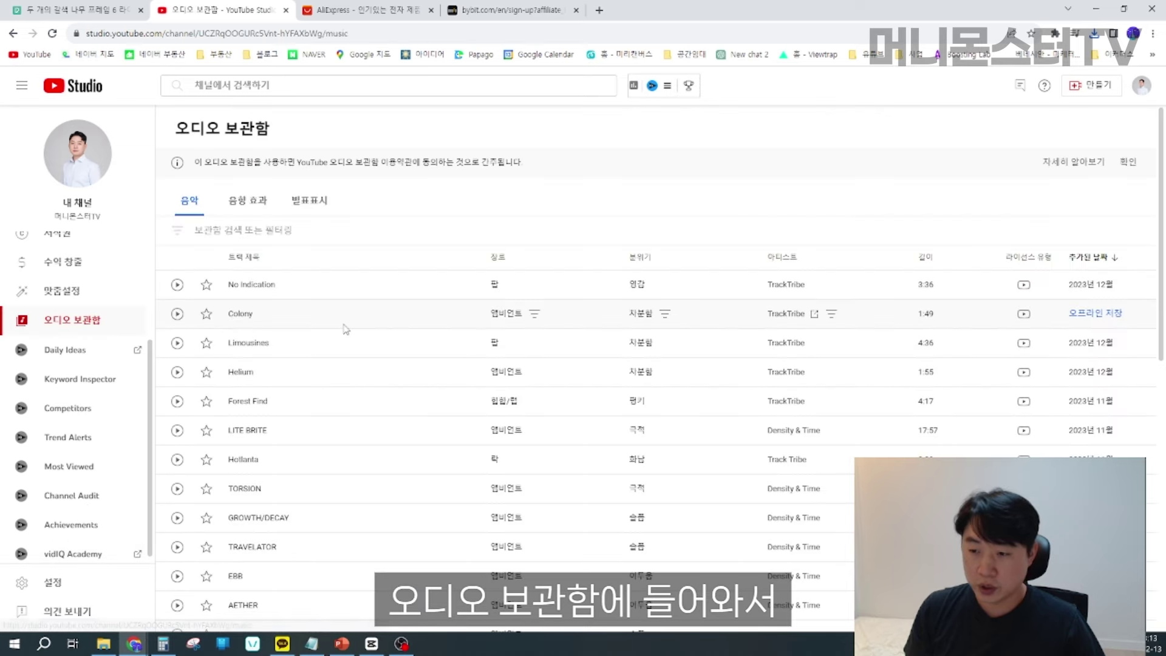
Search the audio library's music for "rain sound"
{"action": "left_click", "coordinate": [243, 230]}
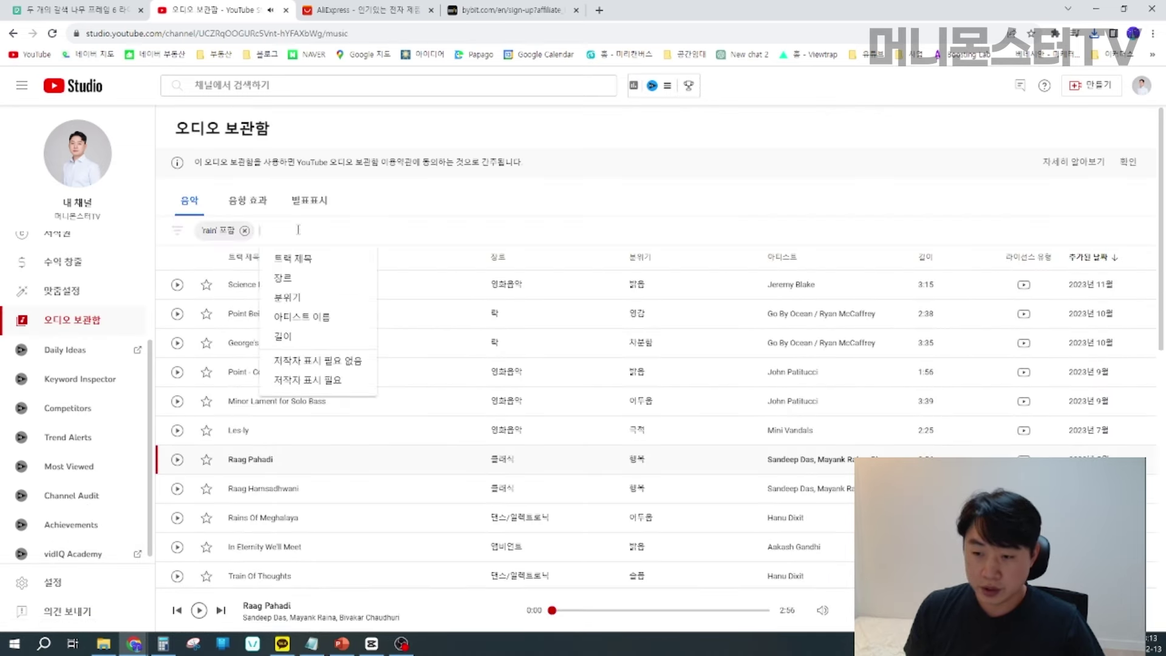
{"action": "left_click", "coordinate": [255, 233]}
{"action": "type", "text": "rain sound"}
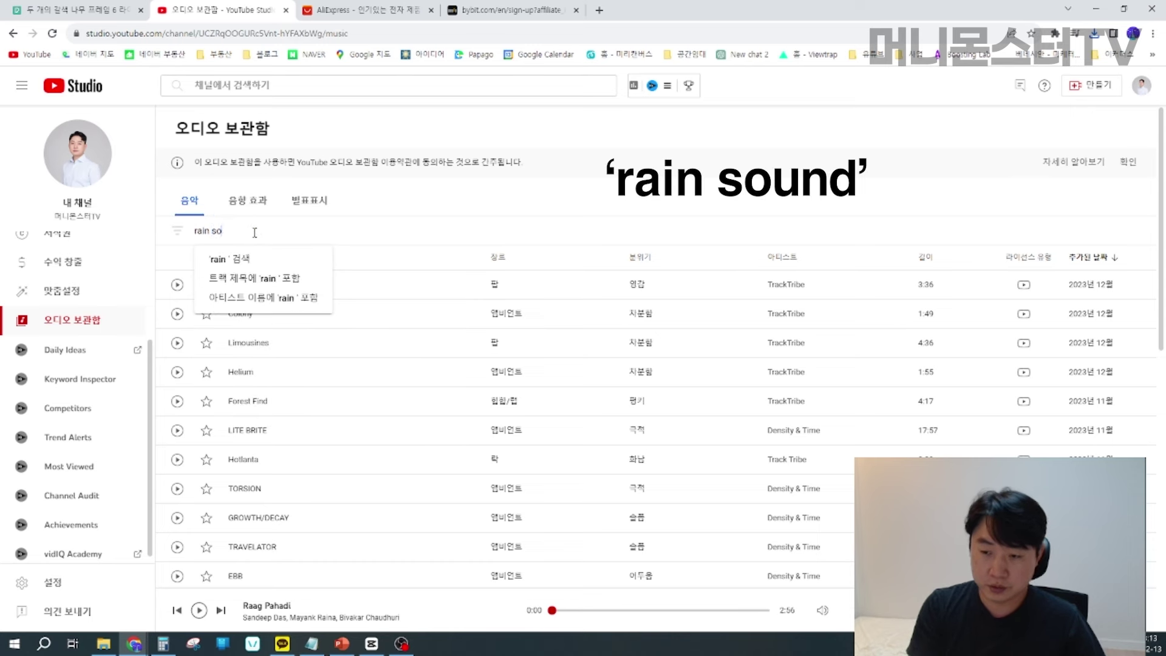
{"action": "key", "text": "Return"}
Preview the music tracks Rest Easy and Sea Space, and pause playback after listening
{"action": "left_click", "coordinate": [177, 343]}
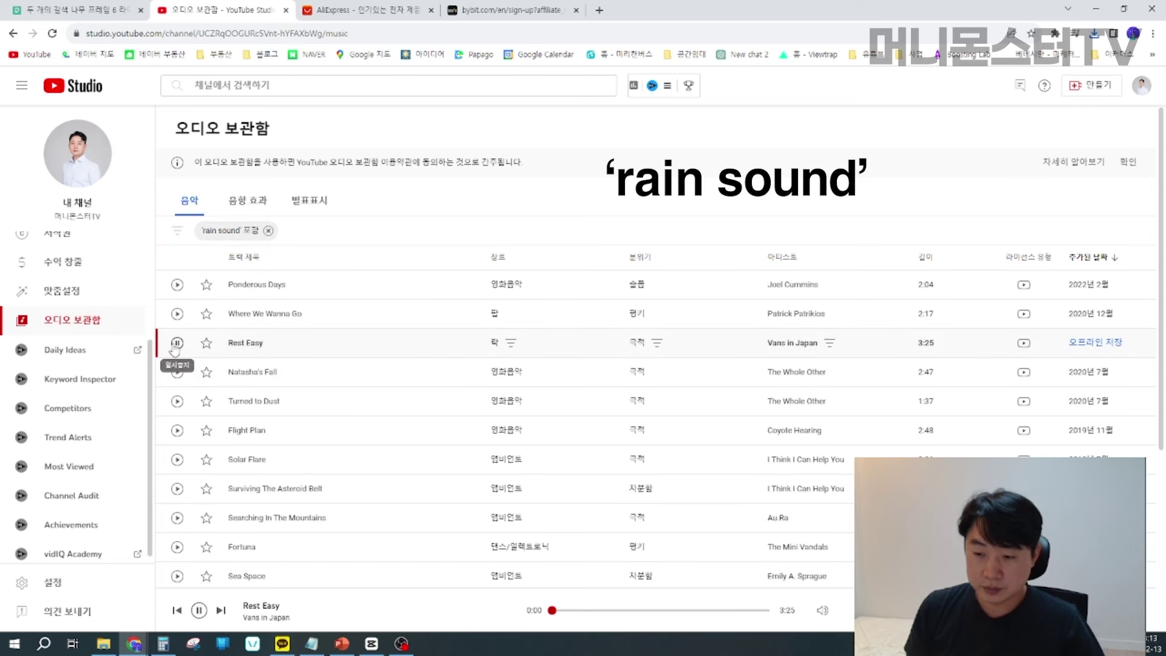
{"action": "left_click", "coordinate": [177, 575]}
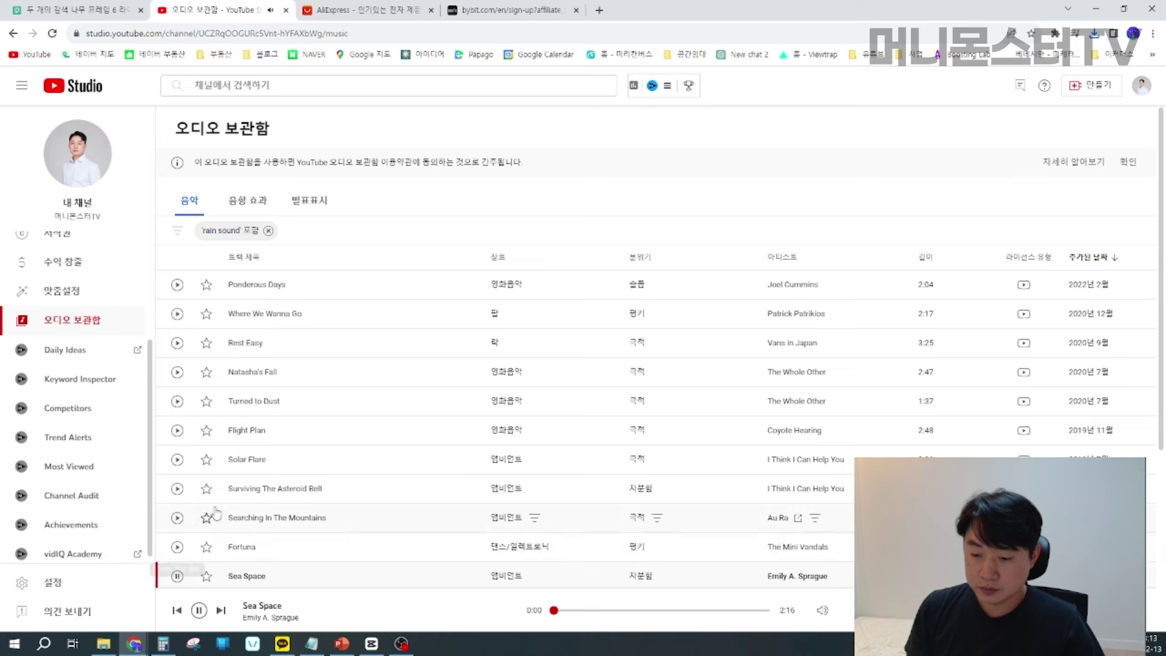
{"action": "scroll", "coordinate": [237, 524], "scroll_direction": "down", "scroll_amount": 1}
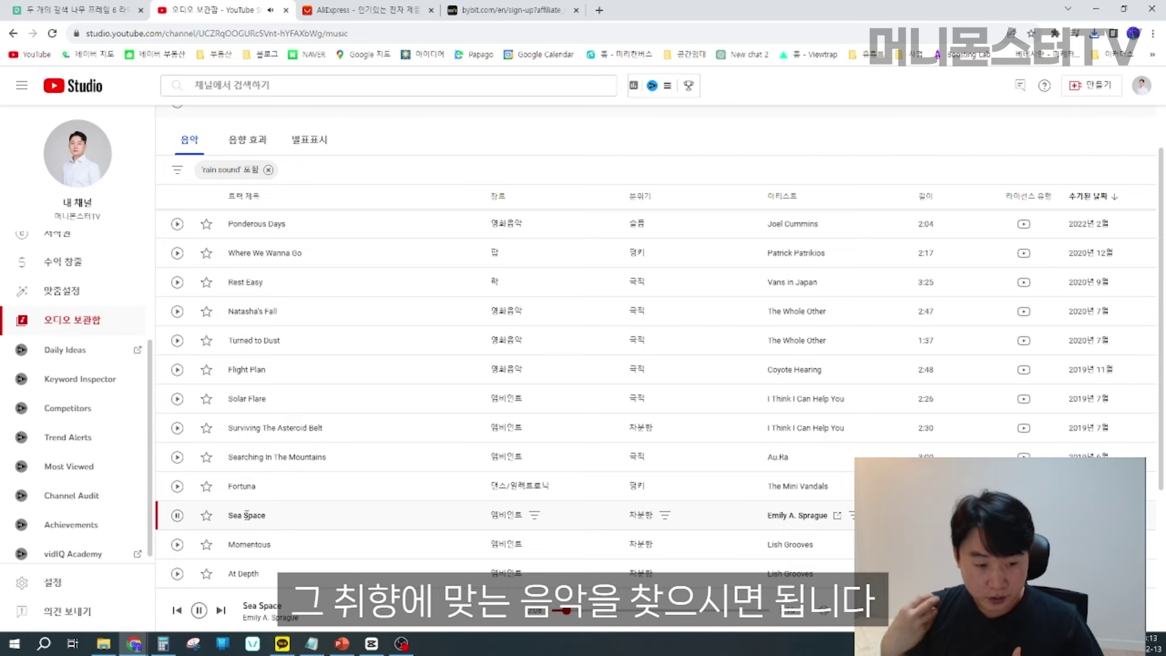
{"action": "left_click", "coordinate": [177, 515]}
{"action": "scroll", "coordinate": [310, 462], "scroll_direction": "down", "scroll_amount": 3}
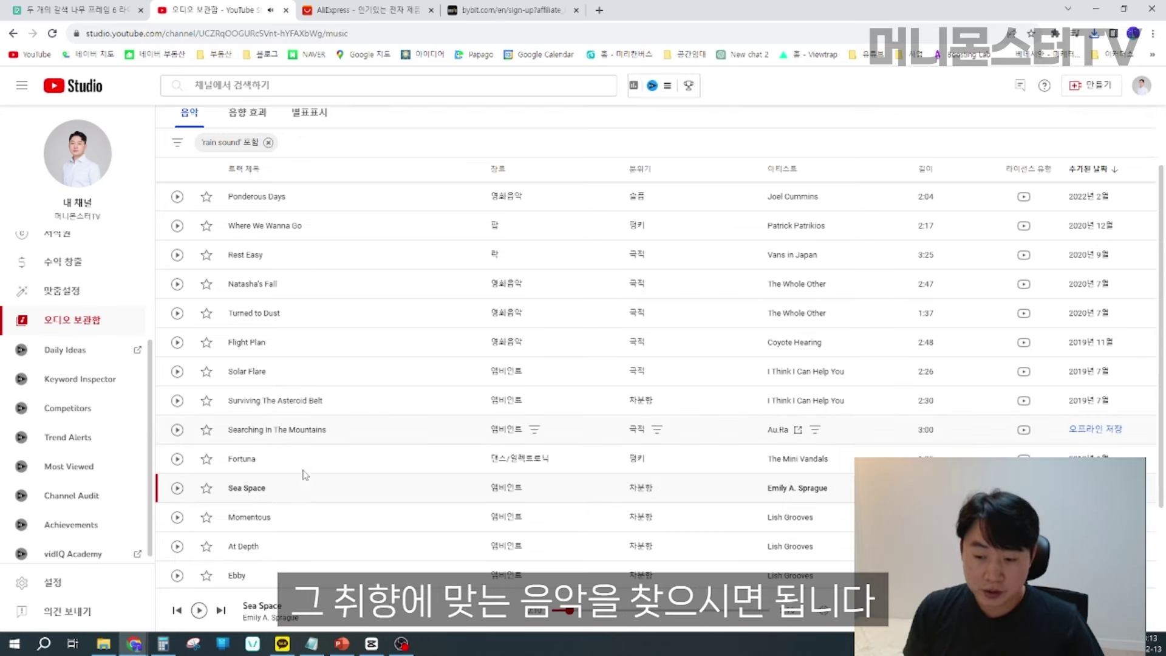
Preview the rain sound effects Rain Heavy Quiet Interior and Rain Heavy Loud, and look through the rest of the list
{"action": "left_click", "coordinate": [177, 418]}
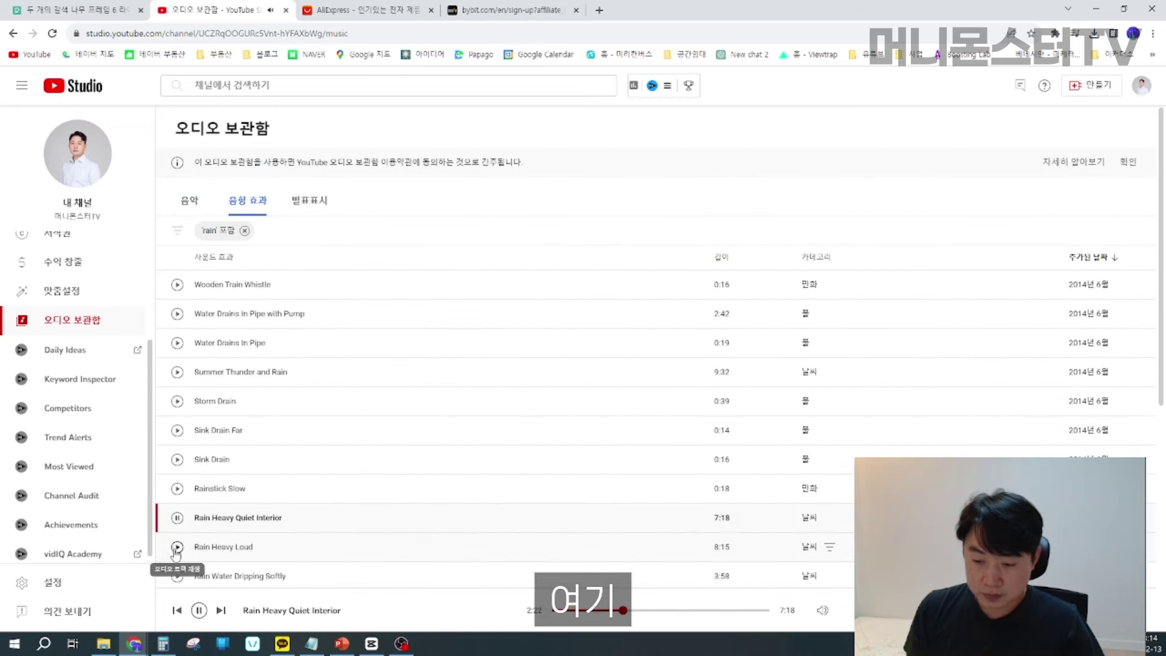
{"action": "left_click", "coordinate": [177, 547]}
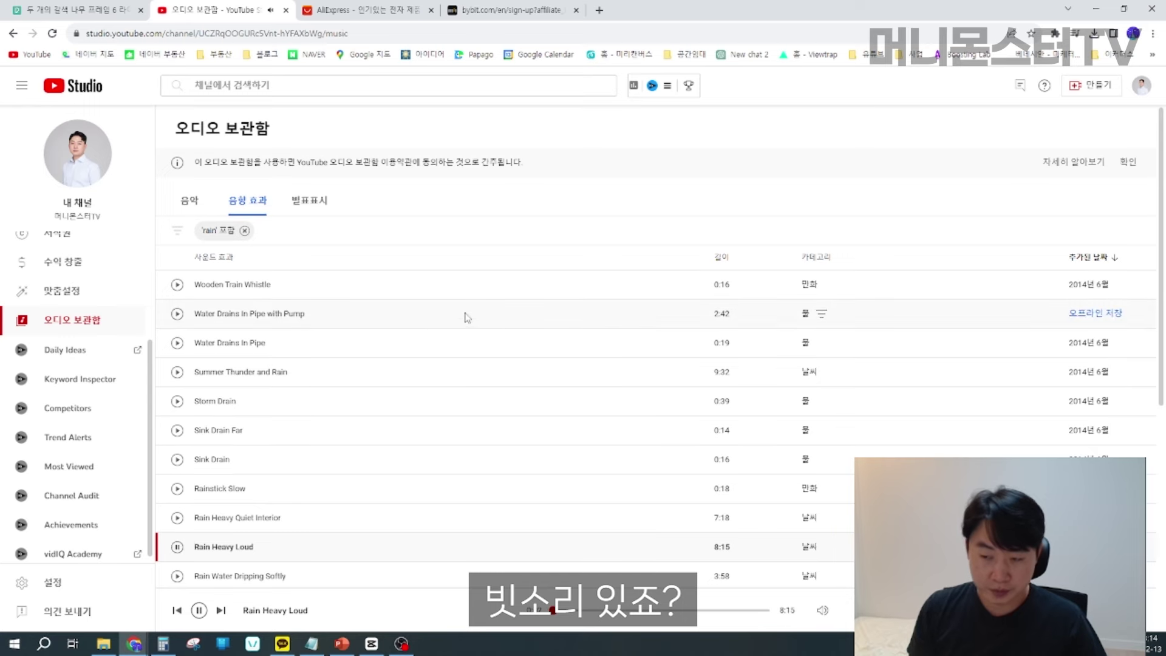
{"action": "scroll", "coordinate": [468, 315], "scroll_direction": "down", "scroll_amount": 1}
{"action": "scroll", "coordinate": [469, 313], "scroll_direction": "up", "scroll_amount": 1}
{"action": "scroll", "coordinate": [467, 308], "scroll_direction": "down", "scroll_amount": 2}
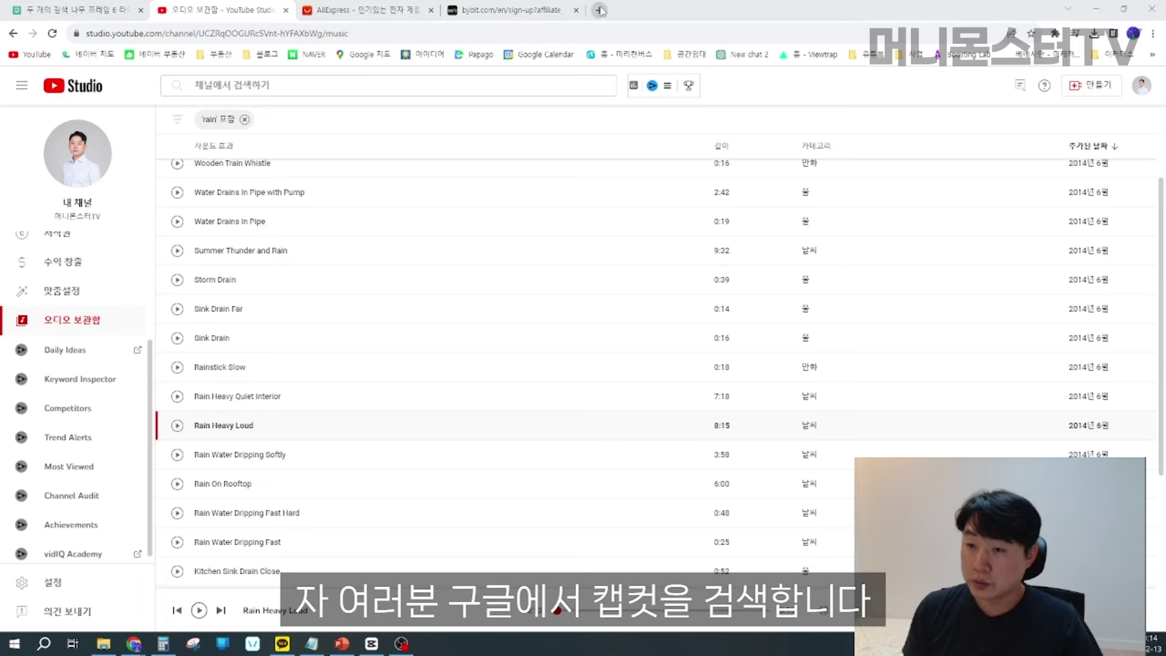
Search Google for 캡컷 in a new browser tab
{"action": "key", "text": "ctrl+t"}
{"action": "type", "text": "zo"}
{"action": "key", "text": "BackSpace"}
{"action": "key", "text": "BackSpace"}
{"action": "type", "text": "캡컷"}
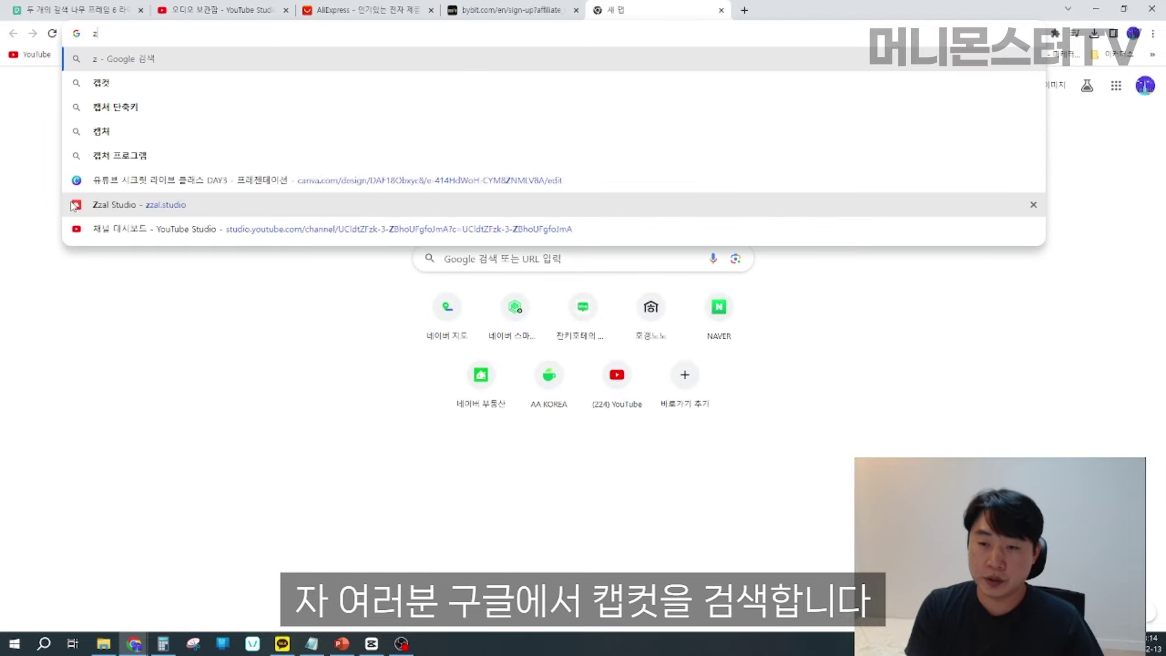
{"action": "key", "text": "Return"}
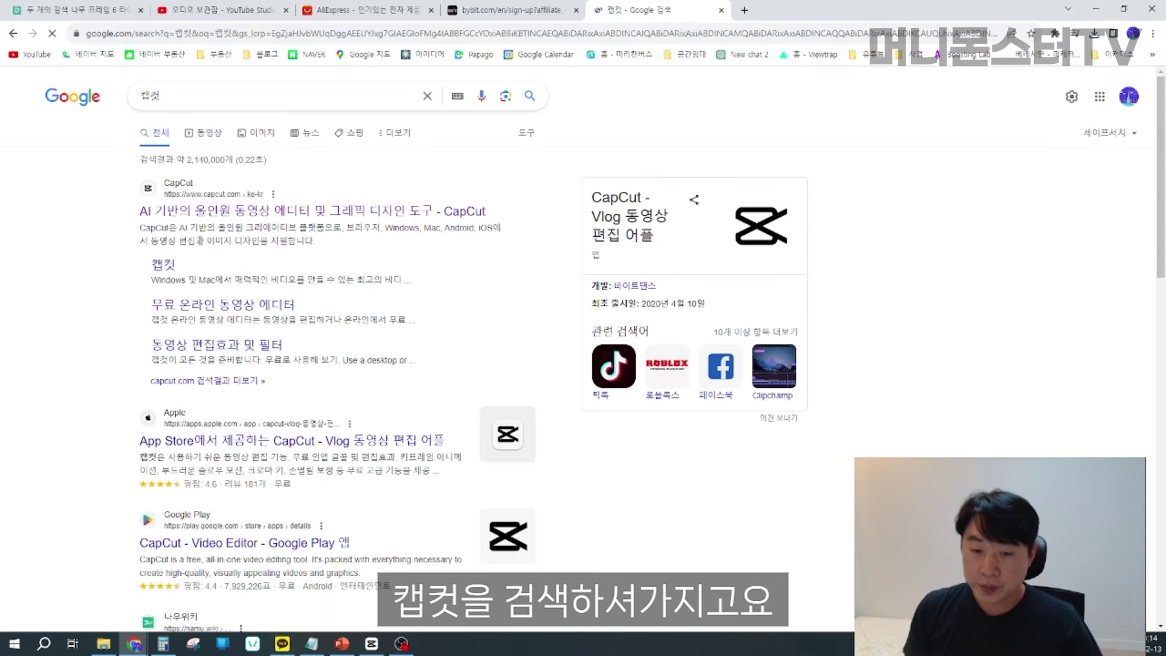
Open the official CapCut site from the search results, download the Windows installer, and close the CapCut pages
{"action": "left_click", "coordinate": [216, 211]}
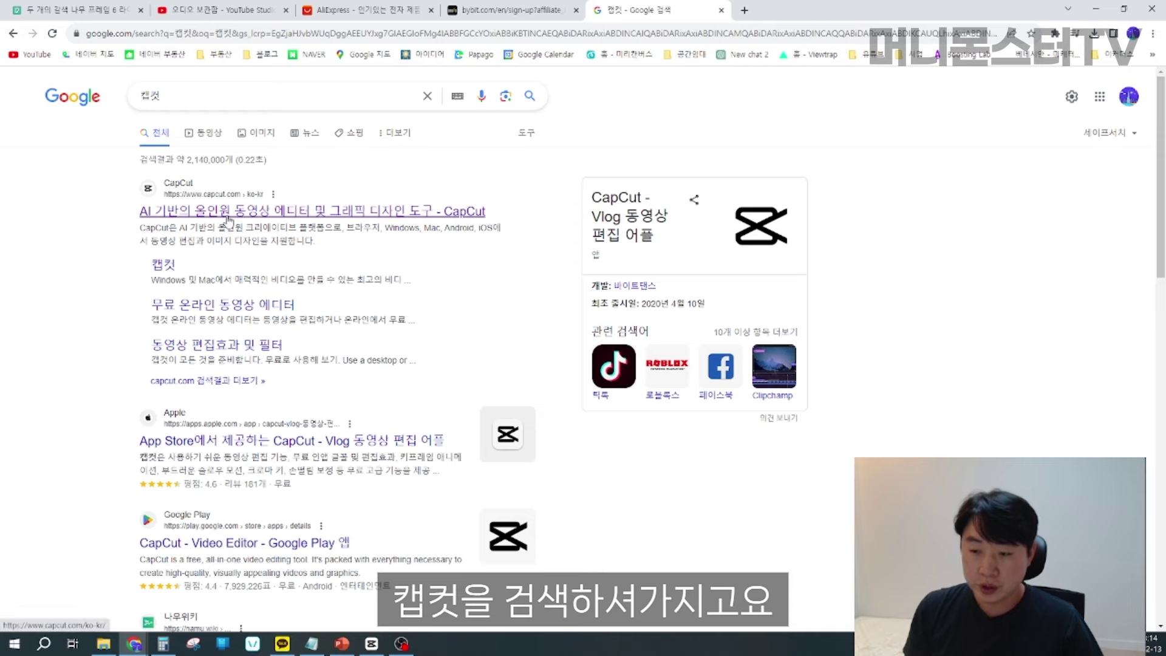
{"action": "left_click", "coordinate": [221, 581]}
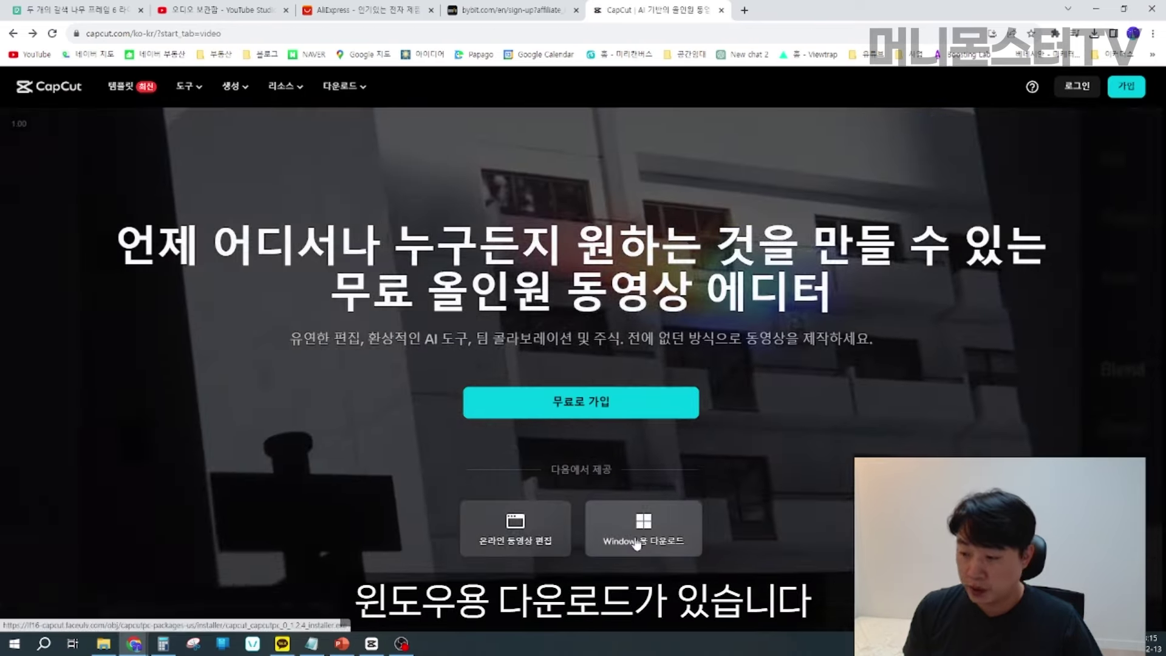
{"action": "left_click", "coordinate": [642, 538]}
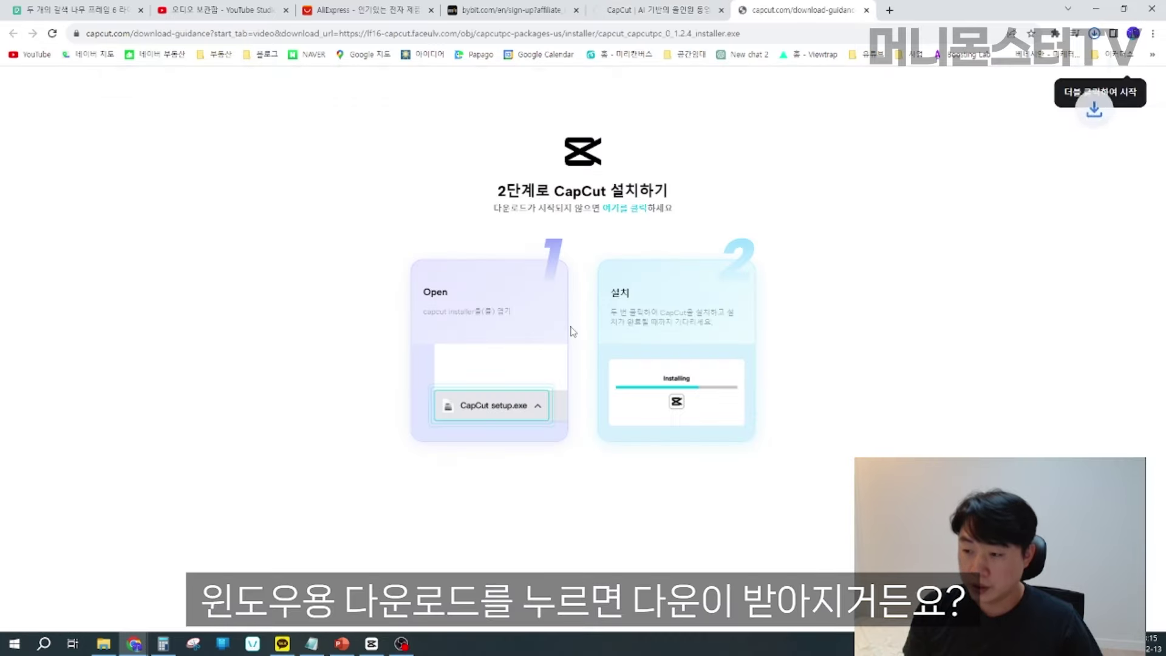
{"action": "left_click", "coordinate": [870, 10]}
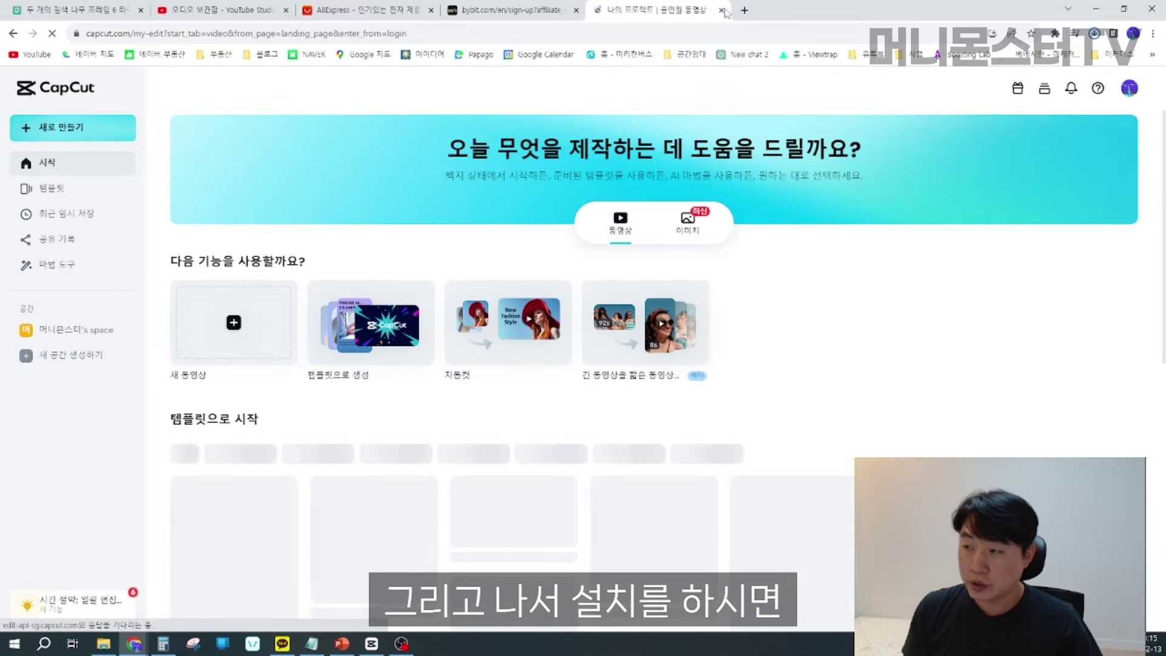
{"action": "key", "text": "ctrl+w"}
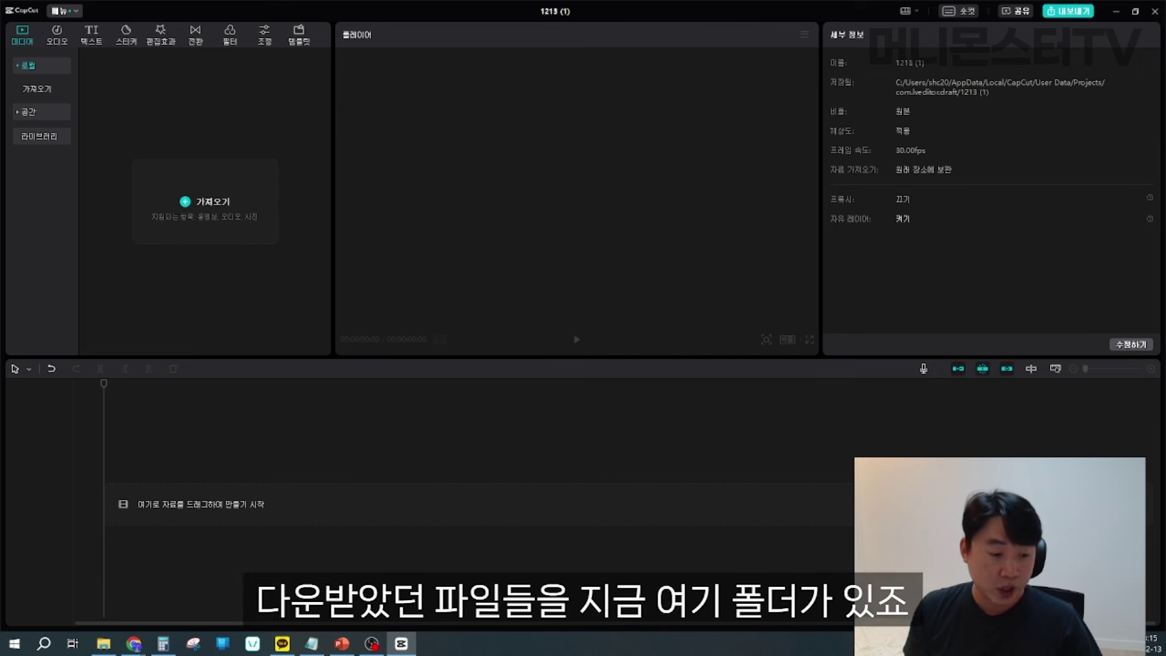
Import the Rain Sound Effect video, the 4k Rain Falling green-screen video and the pexels window photo from the downloads folder into the CapCut project
{"action": "key", "text": "super+e"}
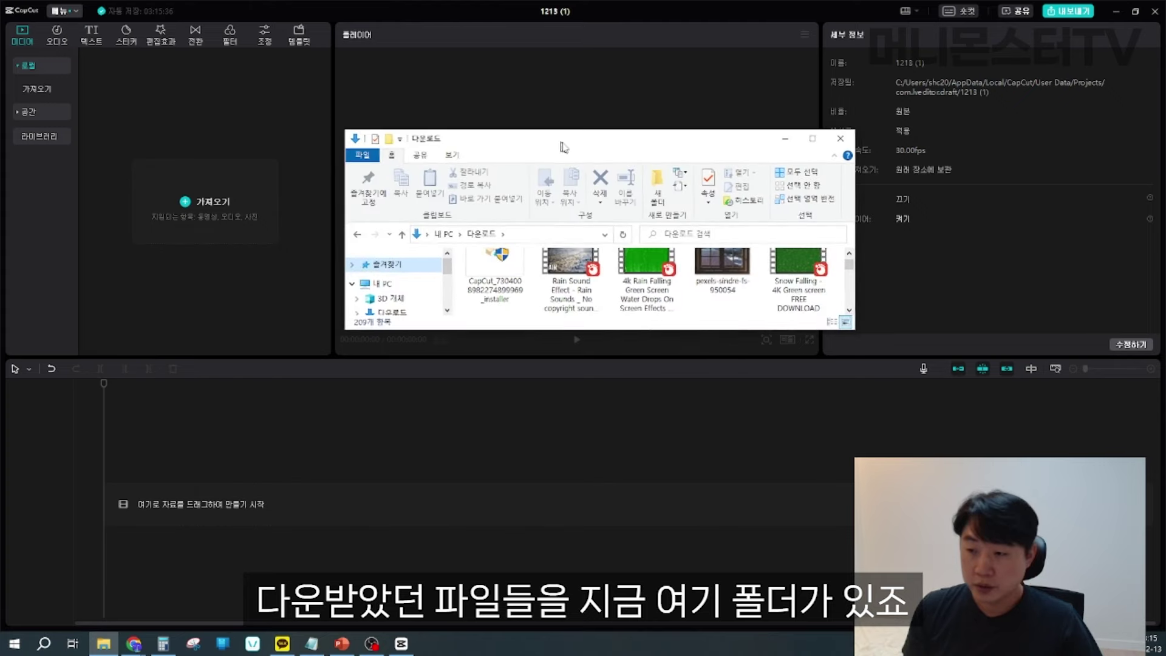
{"action": "left_click", "coordinate": [618, 300]}
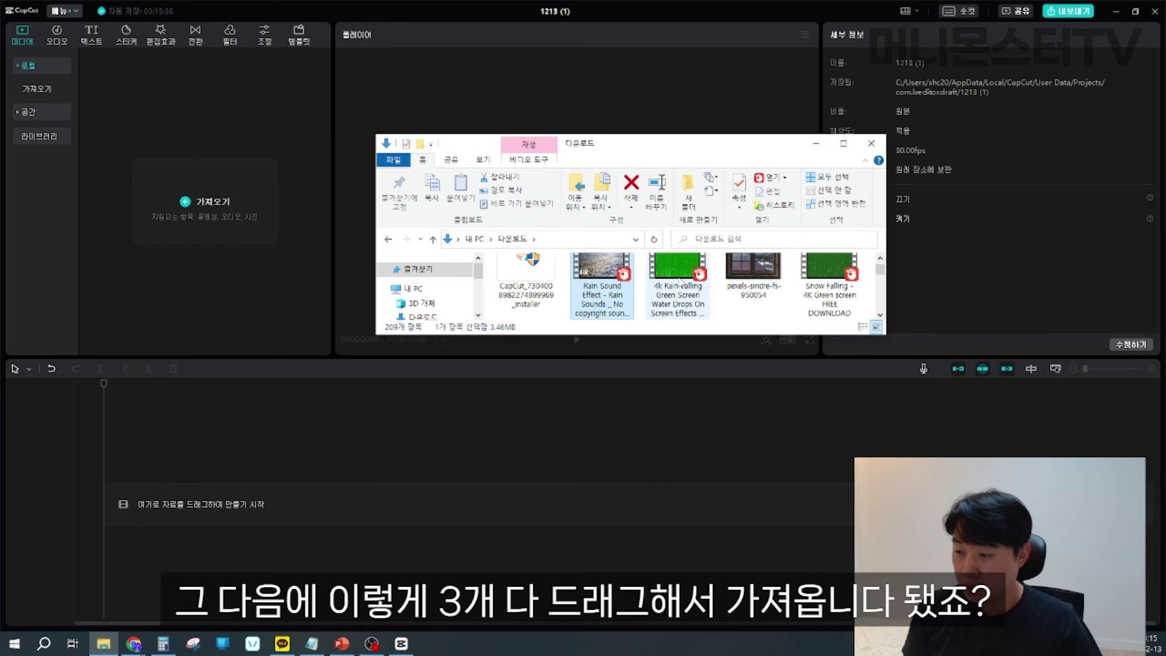
{"action": "left_click", "coordinate": [744, 290]}
{"action": "left_click", "coordinate": [677, 291], "text": "ctrl"}
{"action": "left_click", "coordinate": [606, 287], "text": "ctrl"}
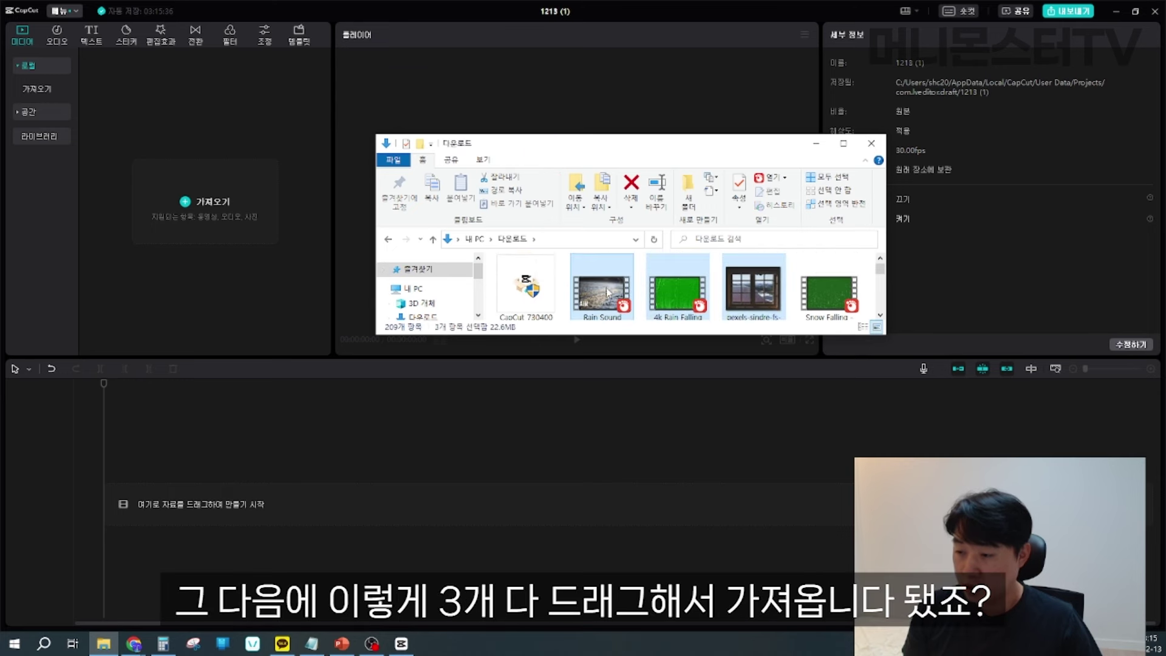
{"action": "left_click_drag", "start_coordinate": [606, 286], "coordinate": [260, 216]}
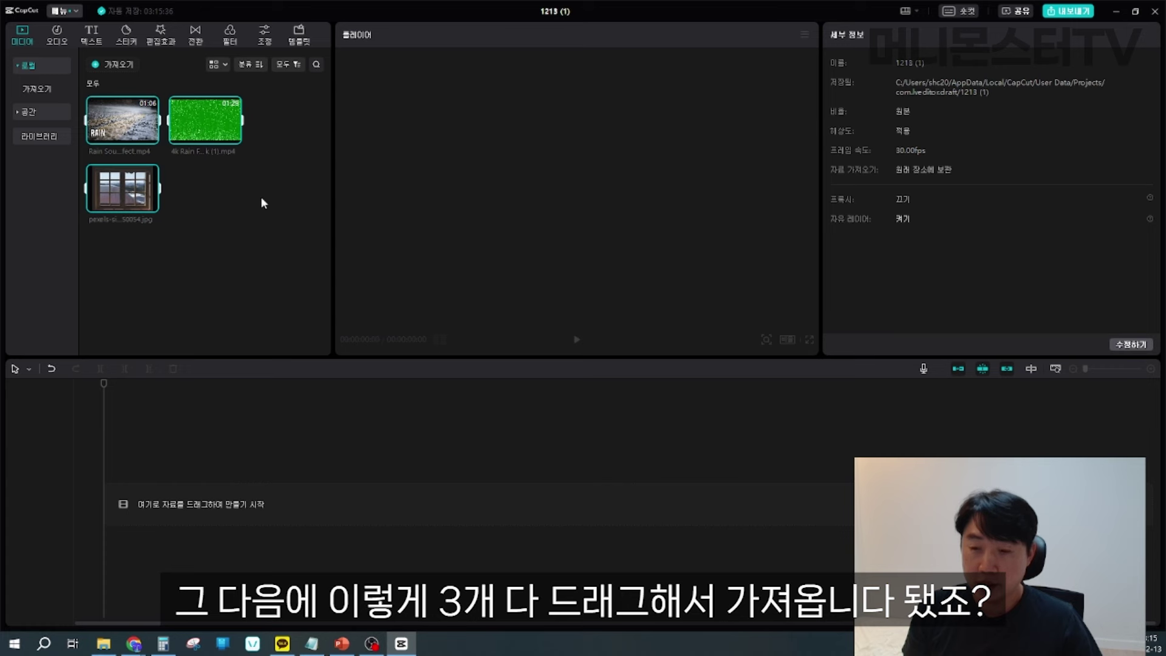
{"action": "left_click", "coordinate": [261, 202]}
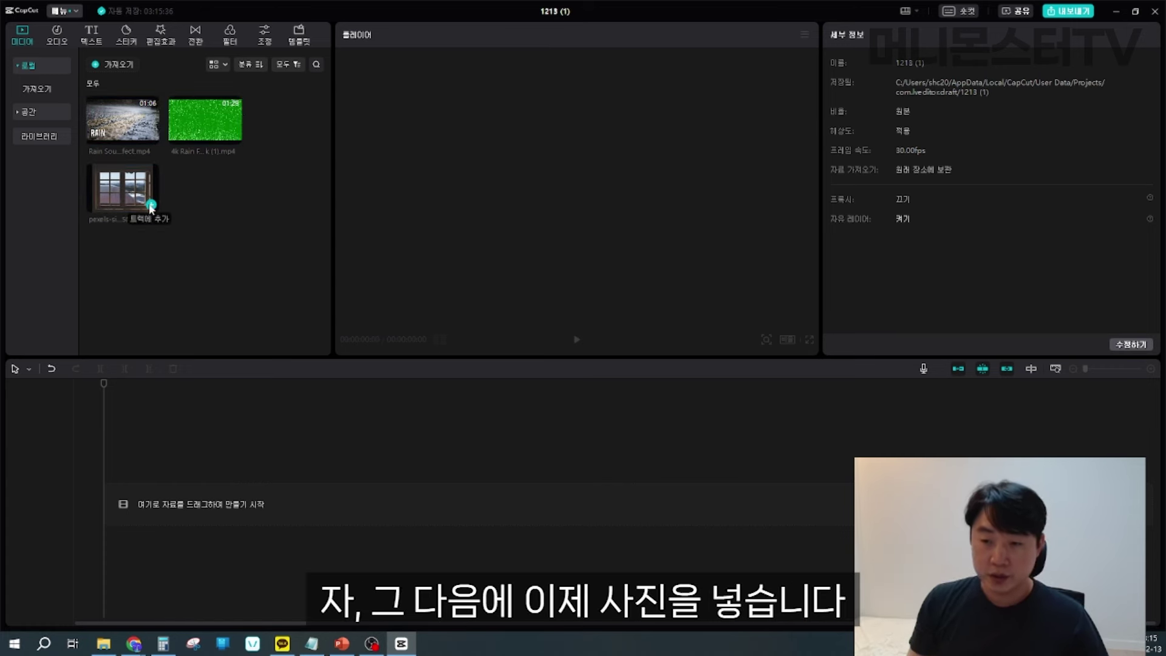
Add the window photo and the Rain Sound Effect video to the timeline, with the photo on the track above the video
{"action": "left_click", "coordinate": [150, 205]}
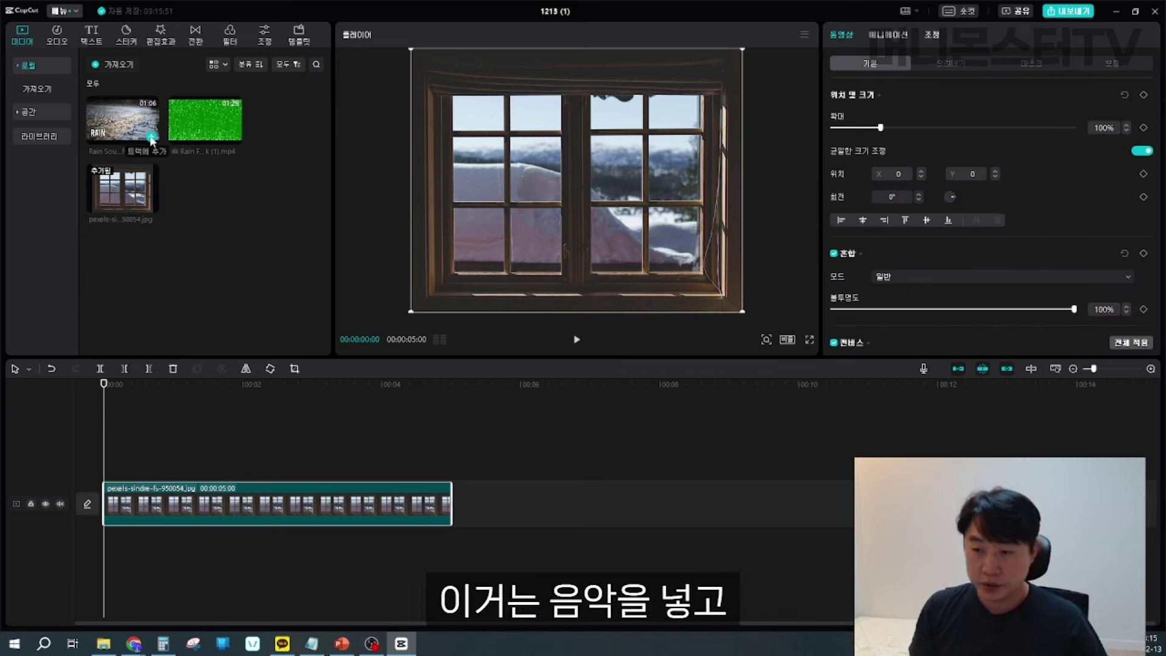
{"action": "left_click", "coordinate": [150, 137]}
{"action": "left_click_drag", "start_coordinate": [322, 504], "coordinate": [319, 564]}
{"action": "left_click_drag", "start_coordinate": [284, 463], "coordinate": [276, 563]}
{"action": "left_click", "coordinate": [45, 459]}
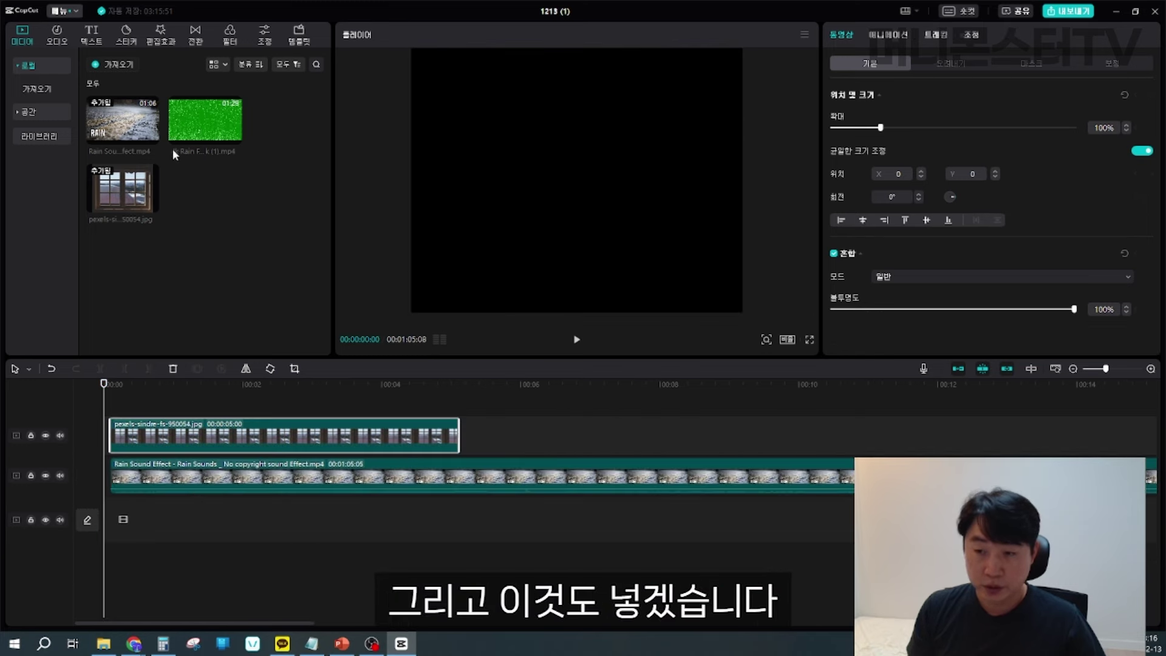
Add the 4k Rain Falling green-screen clip to the timeline and align the stacked clips with the timeline's start
{"action": "left_click", "coordinate": [236, 142]}
{"action": "left_click", "coordinate": [234, 136]}
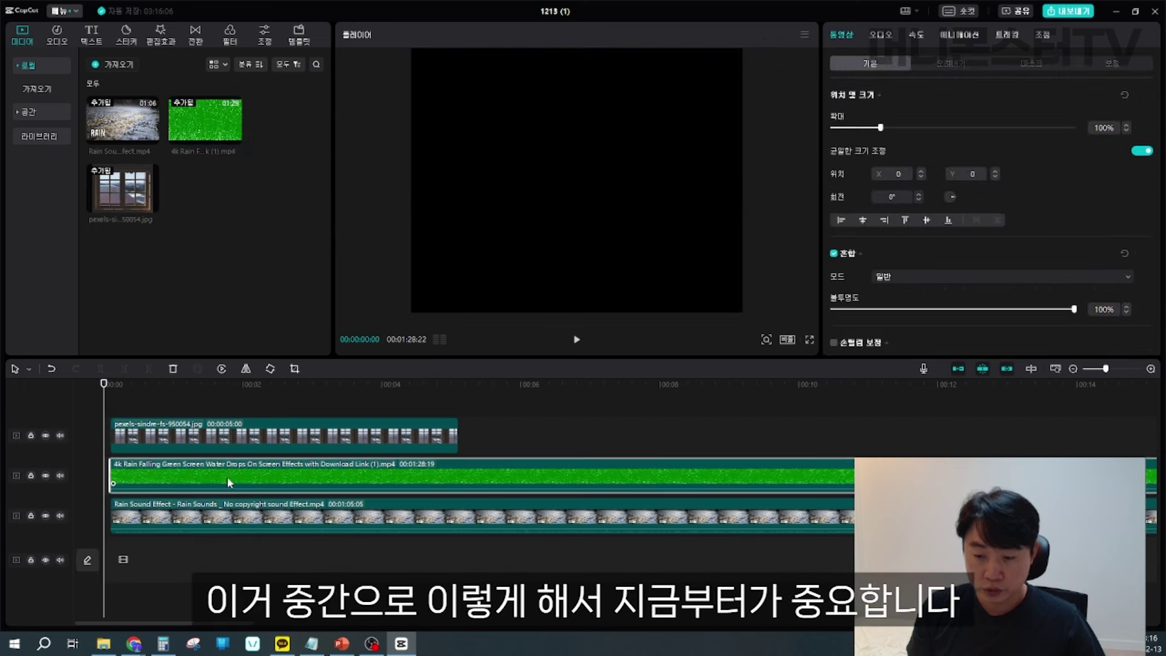
{"action": "left_click_drag", "start_coordinate": [207, 443], "coordinate": [199, 443]}
{"action": "left_click_drag", "start_coordinate": [205, 513], "coordinate": [198, 513]}
{"action": "left_click", "coordinate": [202, 447]}
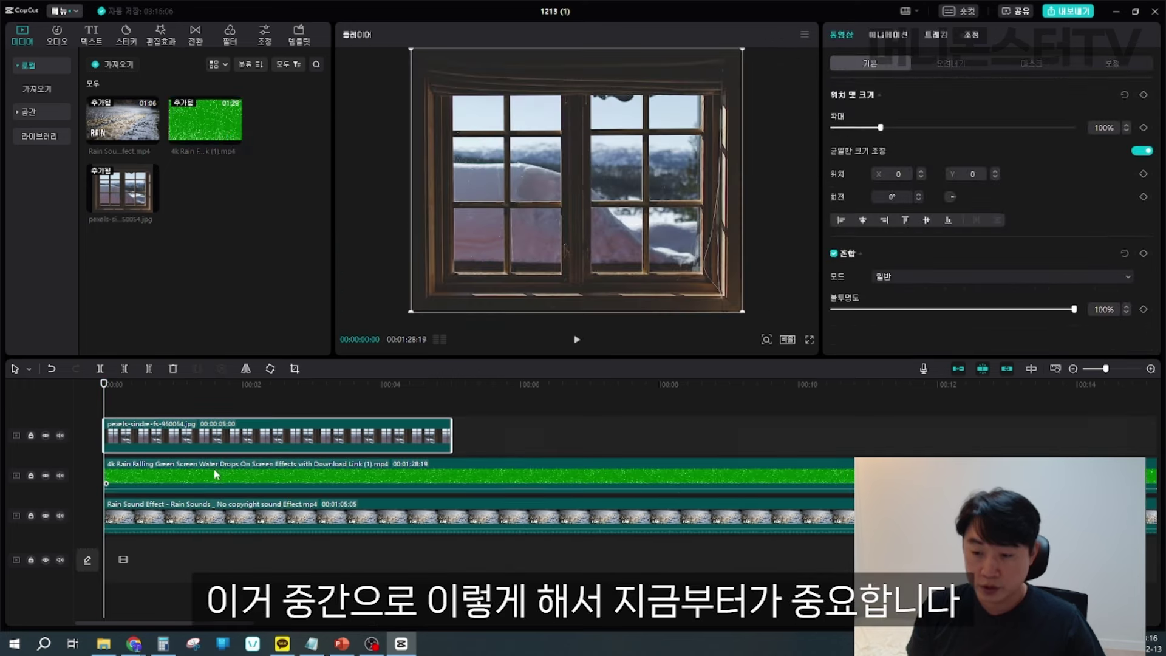
Move the green-screen rain clip to the track above the window photo and set the playhead at 00:00:00:14
{"action": "left_click_drag", "start_coordinate": [224, 475], "coordinate": [219, 441]}
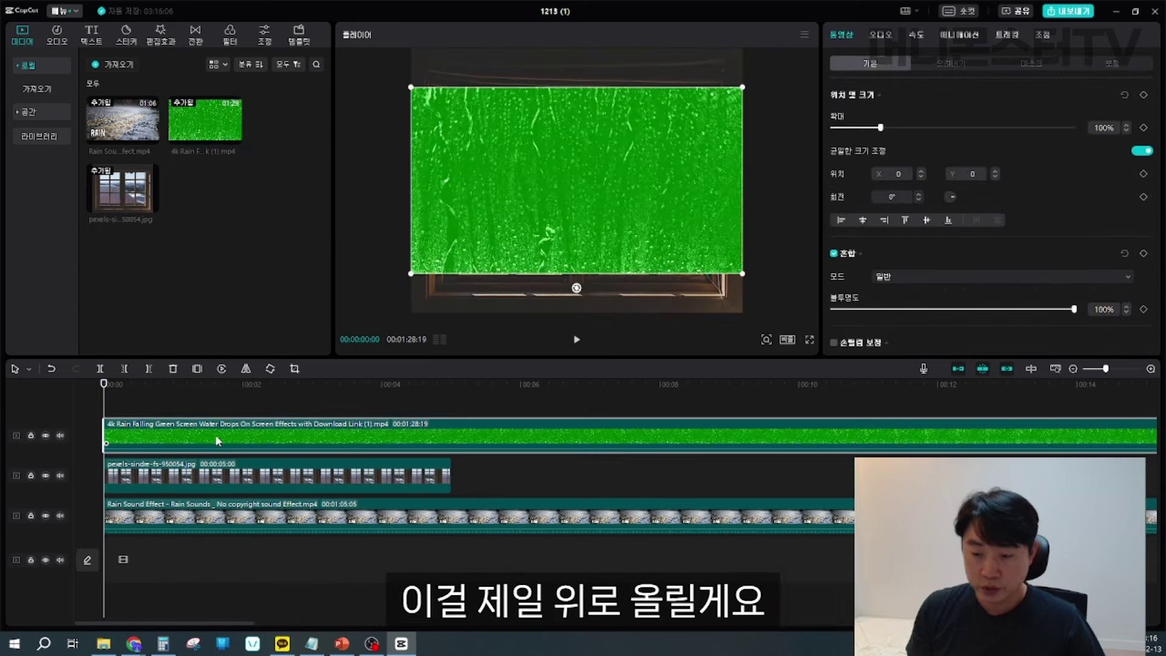
{"action": "left_click", "coordinate": [137, 406]}
{"action": "left_click", "coordinate": [341, 462]}
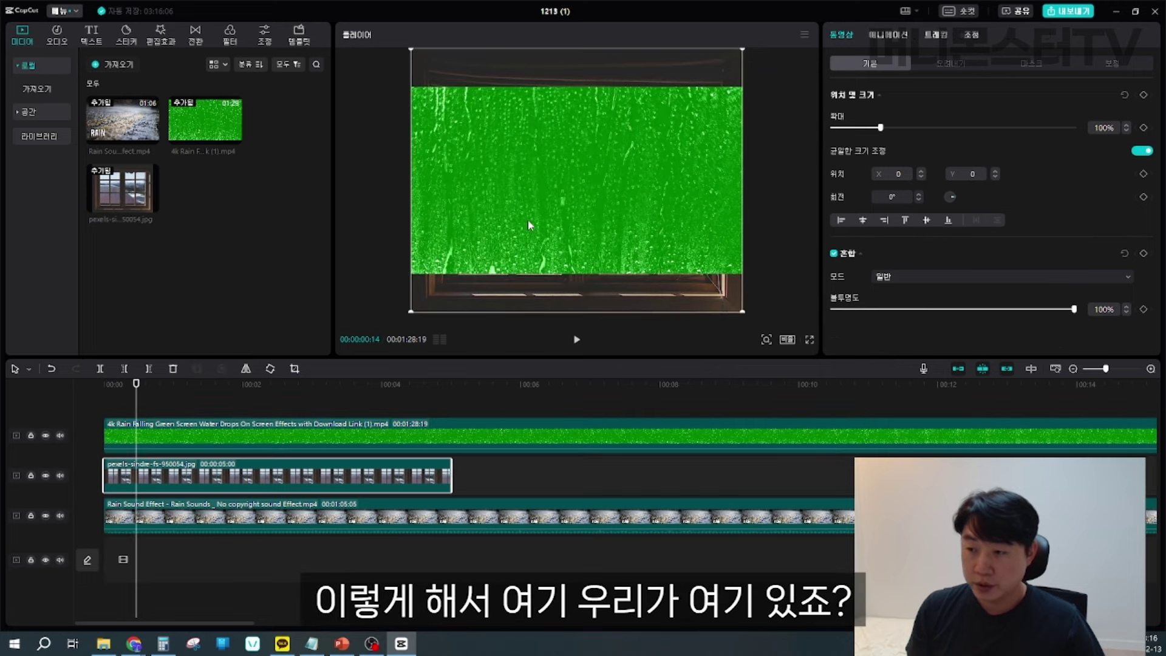
Scale the green-screen rain clip to 81% and position it over the window panes at X 84, Y -274
{"action": "left_click", "coordinate": [364, 438]}
{"action": "left_click_drag", "start_coordinate": [491, 146], "coordinate": [525, 142]}
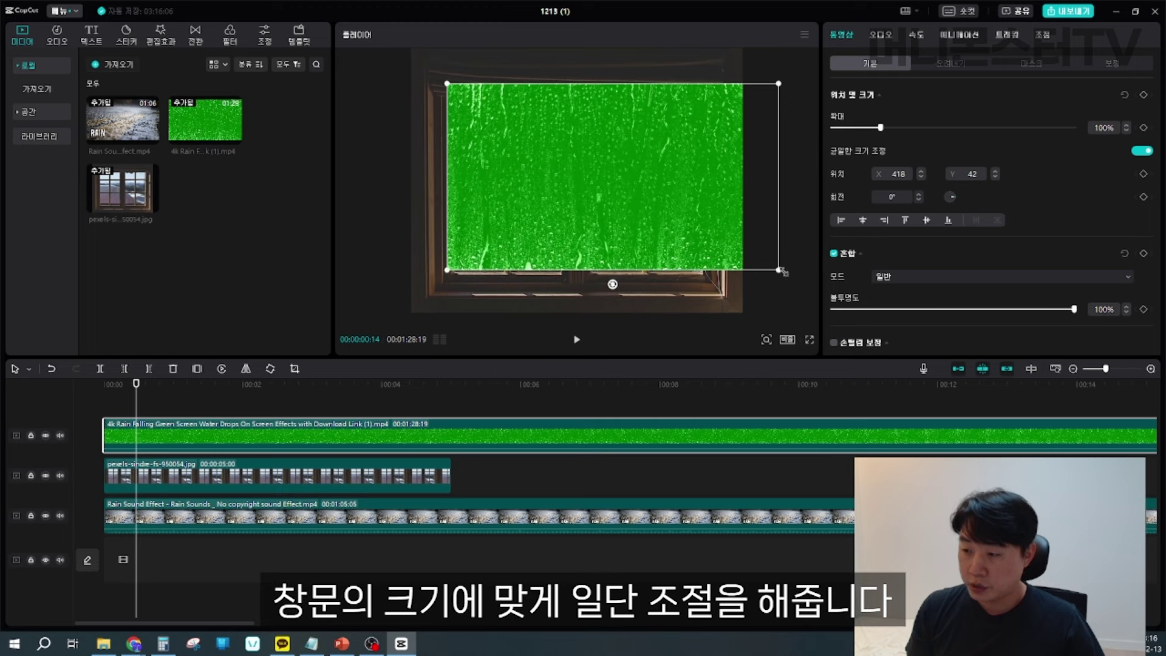
{"action": "left_click_drag", "start_coordinate": [780, 271], "coordinate": [741, 248]}
{"action": "left_click_drag", "start_coordinate": [623, 238], "coordinate": [586, 226]}
{"action": "left_click_drag", "start_coordinate": [450, 235], "coordinate": [436, 257]}
{"action": "left_click_drag", "start_coordinate": [540, 211], "coordinate": [553, 243]}
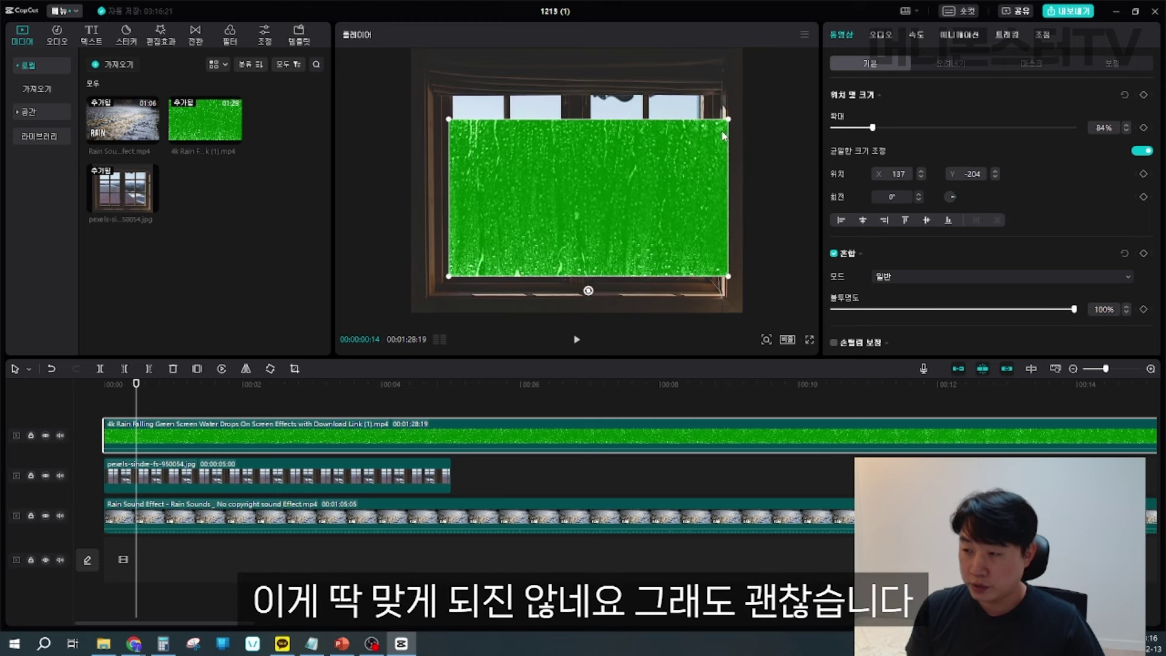
{"action": "left_click_drag", "start_coordinate": [732, 120], "coordinate": [716, 125]}
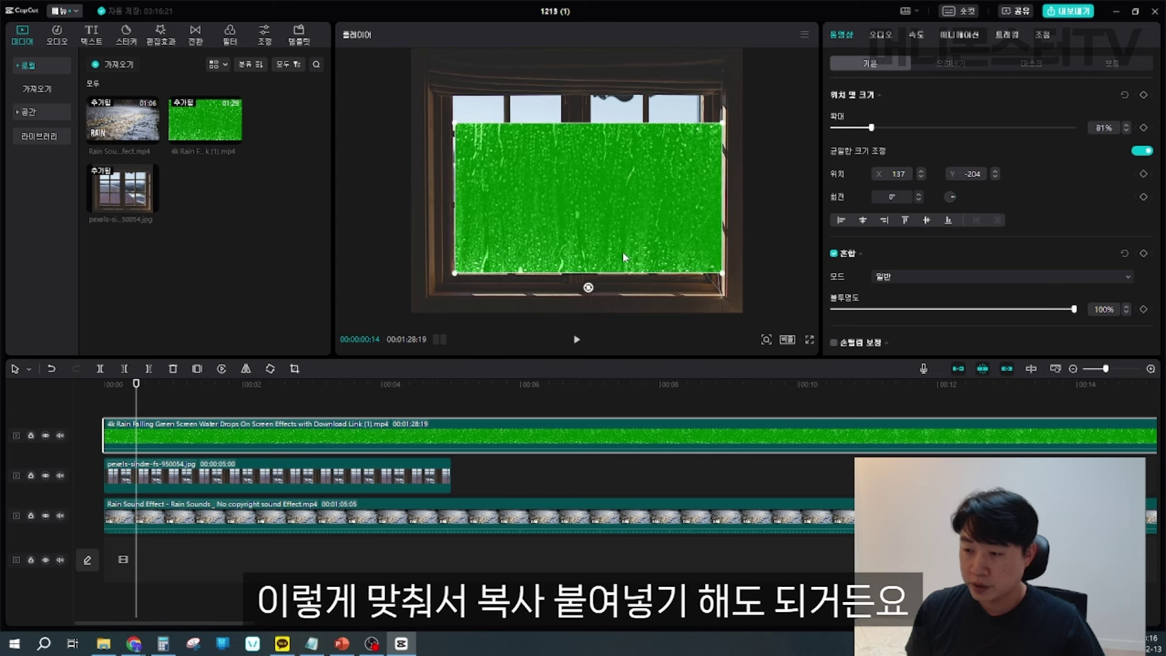
{"action": "left_click_drag", "start_coordinate": [614, 252], "coordinate": [615, 257]}
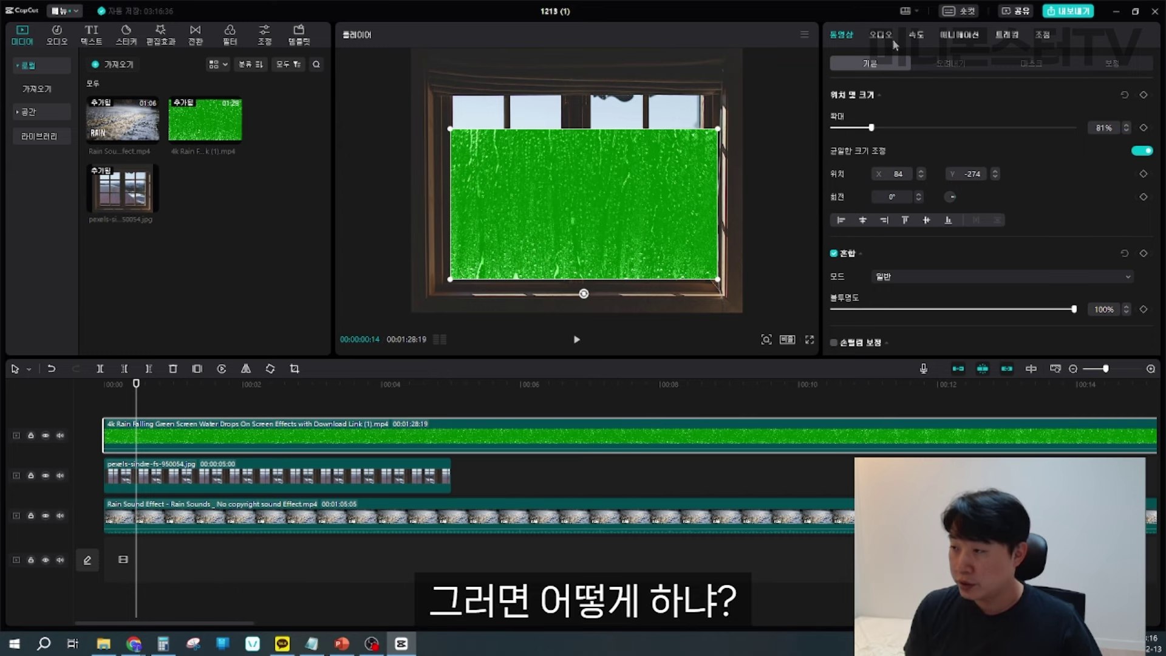
Chroma-key the rain clip by sampling its green background and setting the key intensity to 3
{"action": "left_click", "coordinate": [945, 64]}
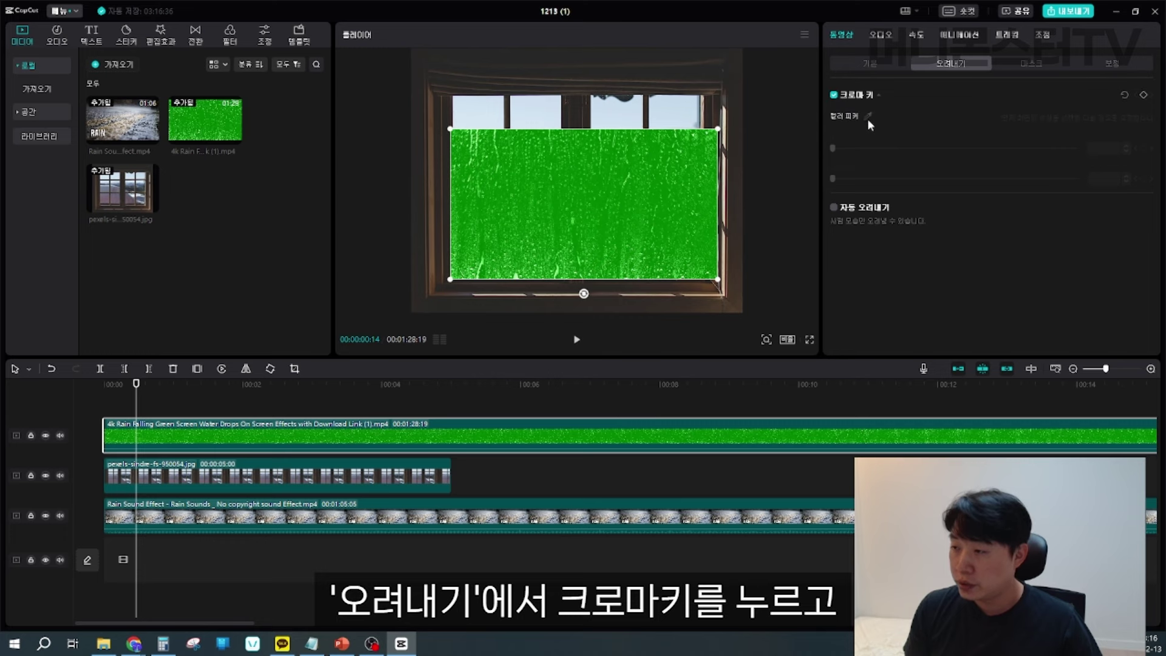
{"action": "left_click", "coordinate": [868, 118]}
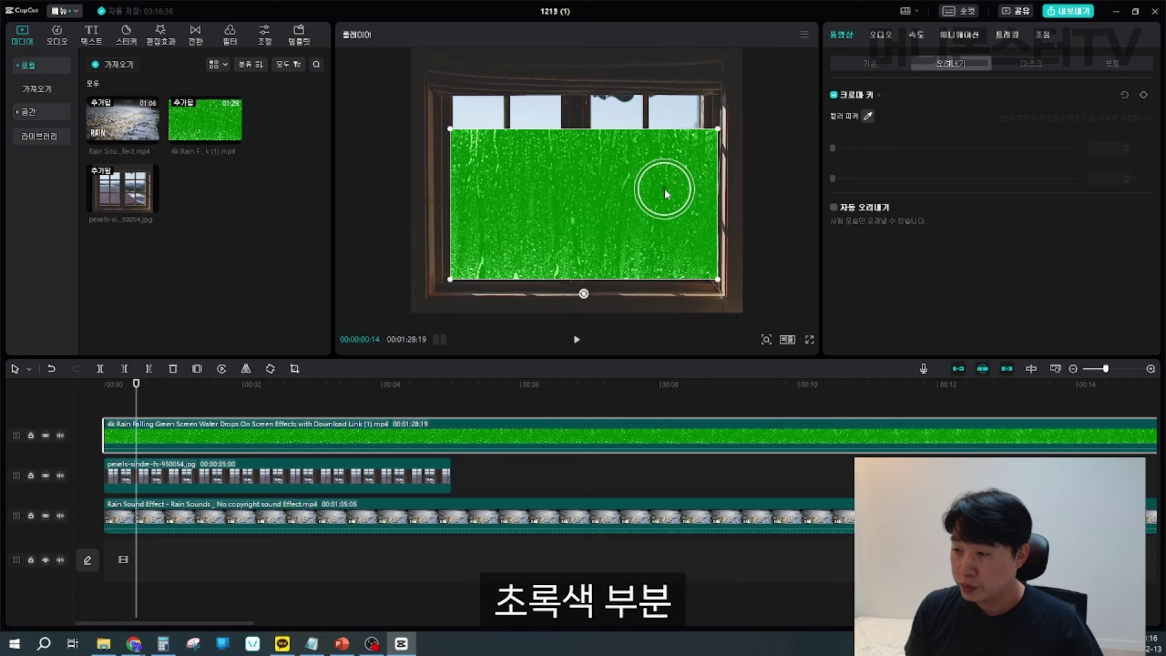
{"action": "left_click", "coordinate": [665, 193]}
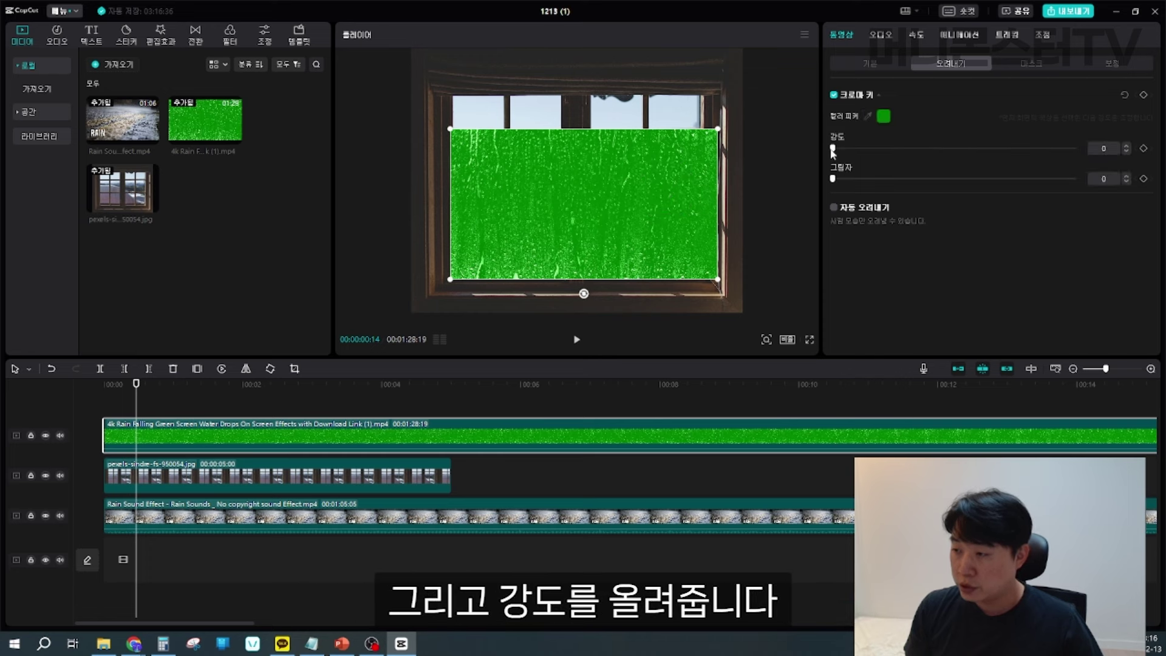
{"action": "left_click_drag", "start_coordinate": [833, 149], "coordinate": [844, 150]}
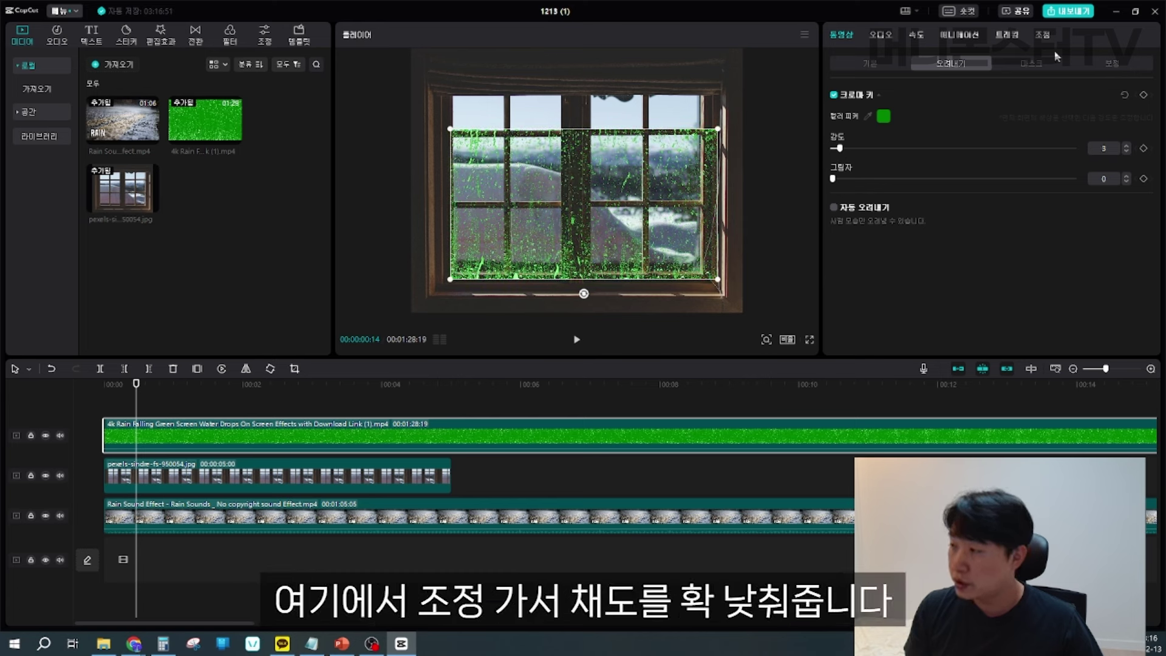
Set the rain clip's saturation to -50 and its brightness to 17
{"action": "left_click", "coordinate": [1043, 34]}
{"action": "scroll", "coordinate": [964, 236], "scroll_direction": "down", "scroll_amount": 2}
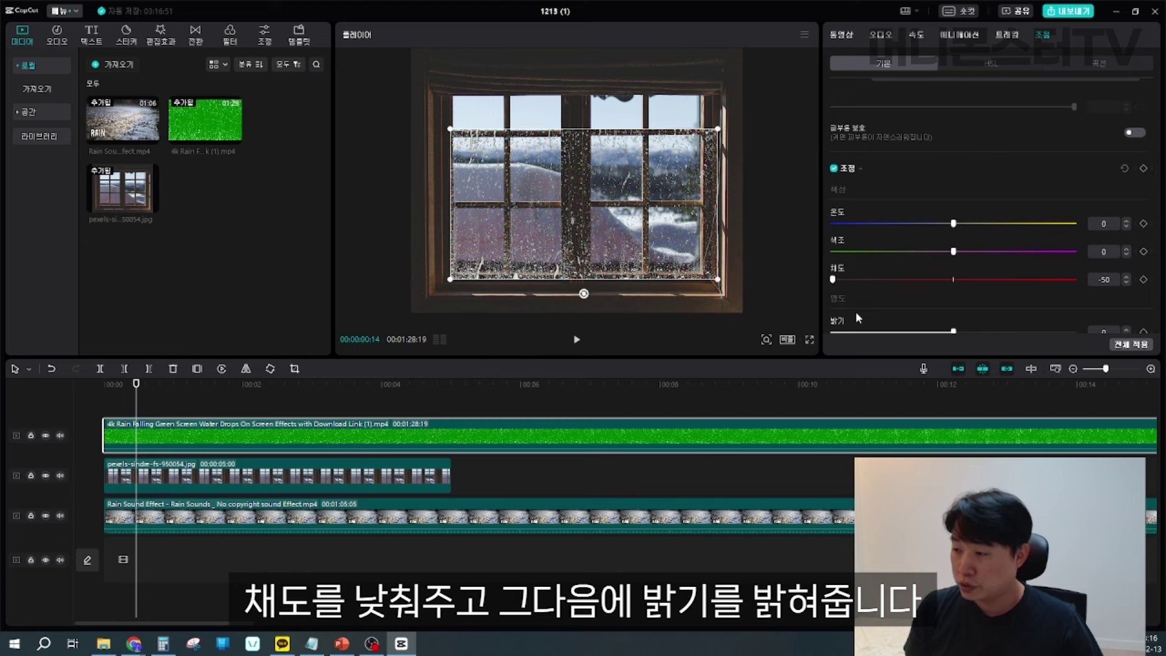
{"action": "scroll", "coordinate": [857, 315], "scroll_direction": "down", "scroll_amount": 1}
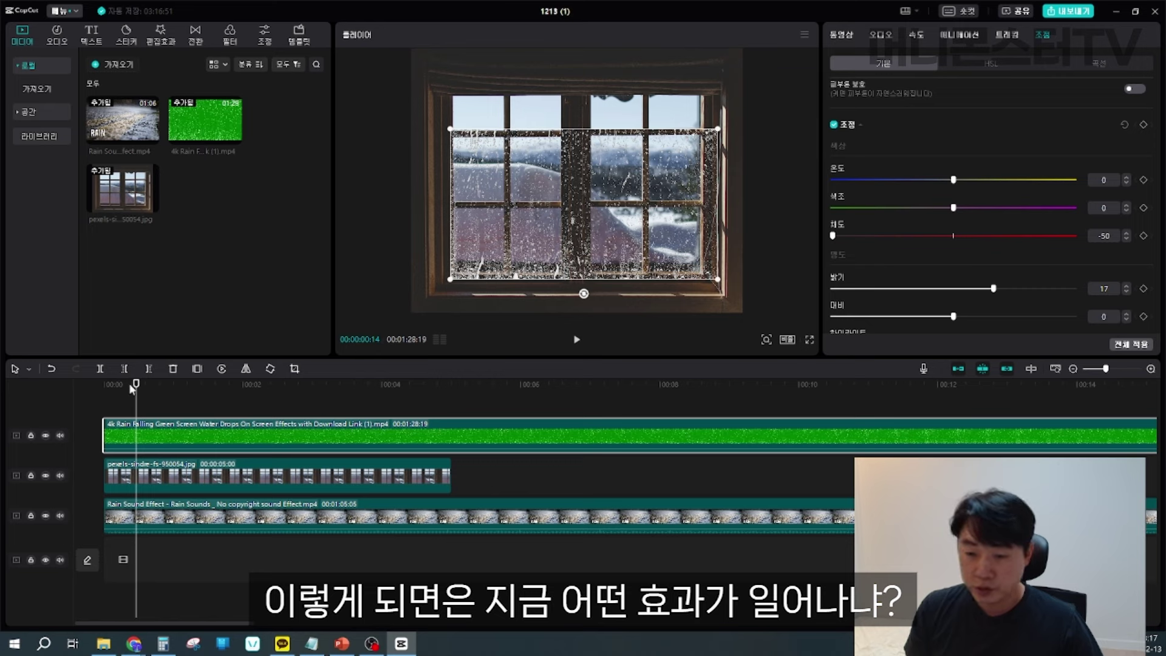
Play the first seconds of the composite from the timeline's start to check the keyed rain
{"action": "left_click_drag", "start_coordinate": [135, 385], "coordinate": [102, 385]}
{"action": "key", "text": "space"}
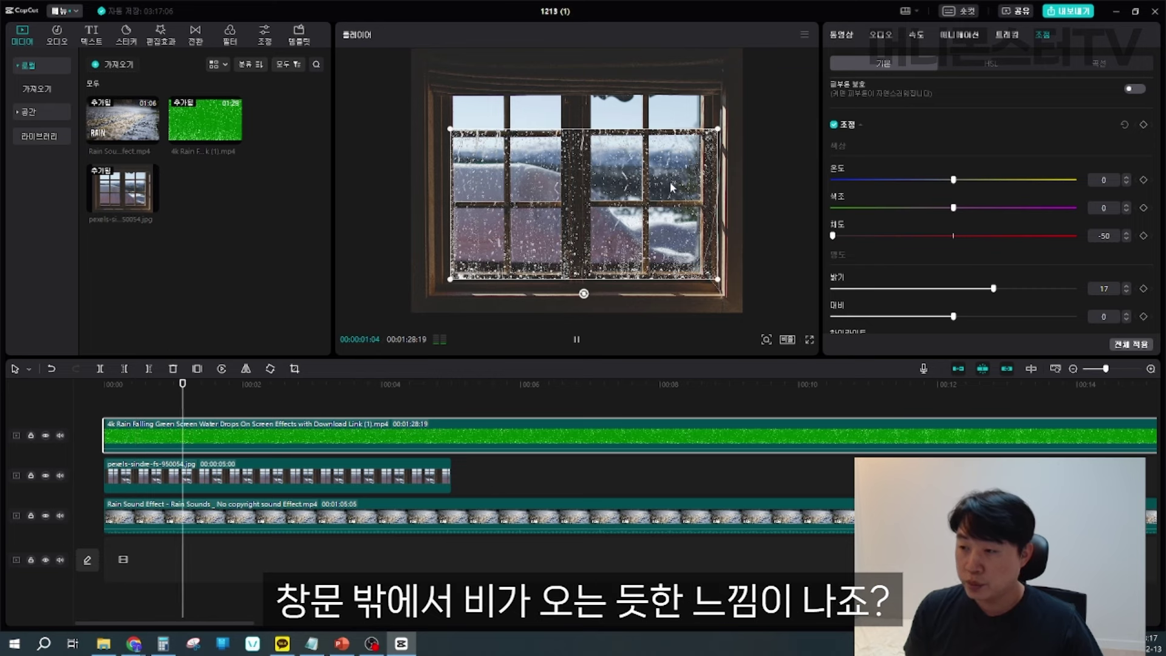
{"action": "key", "text": "space"}
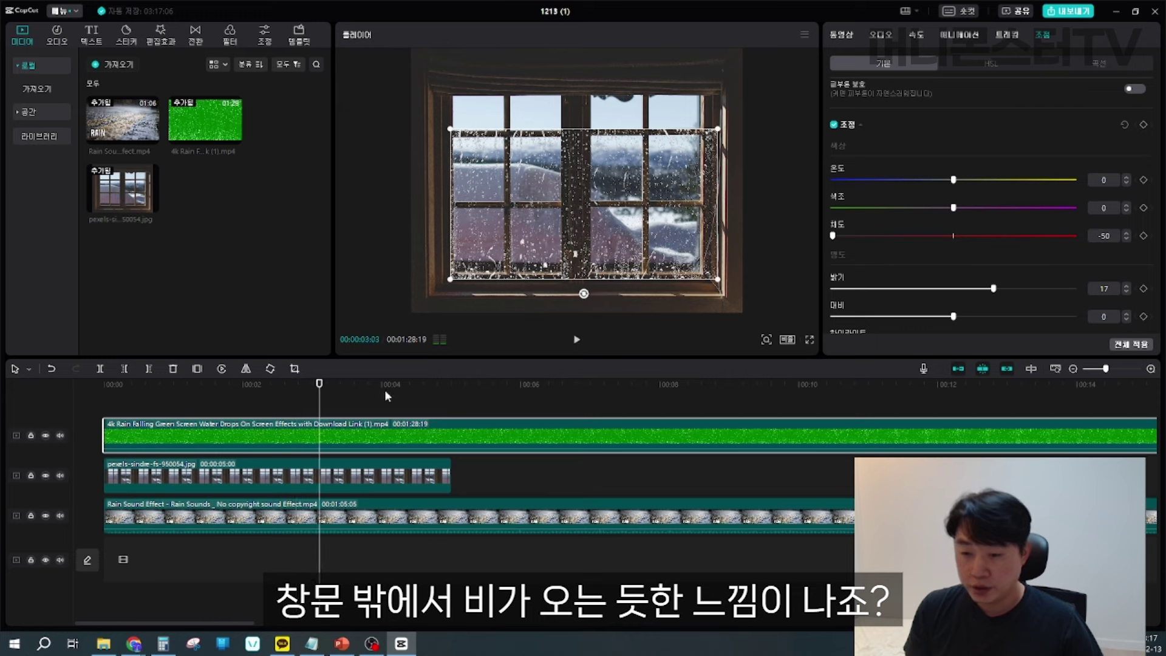
Duplicate the keyed rain clip on a track above, aligned to the timeline's start, and place the copy over the upper panes
{"action": "key", "text": "ctrl+c"}
{"action": "key", "text": "ctrl+v"}
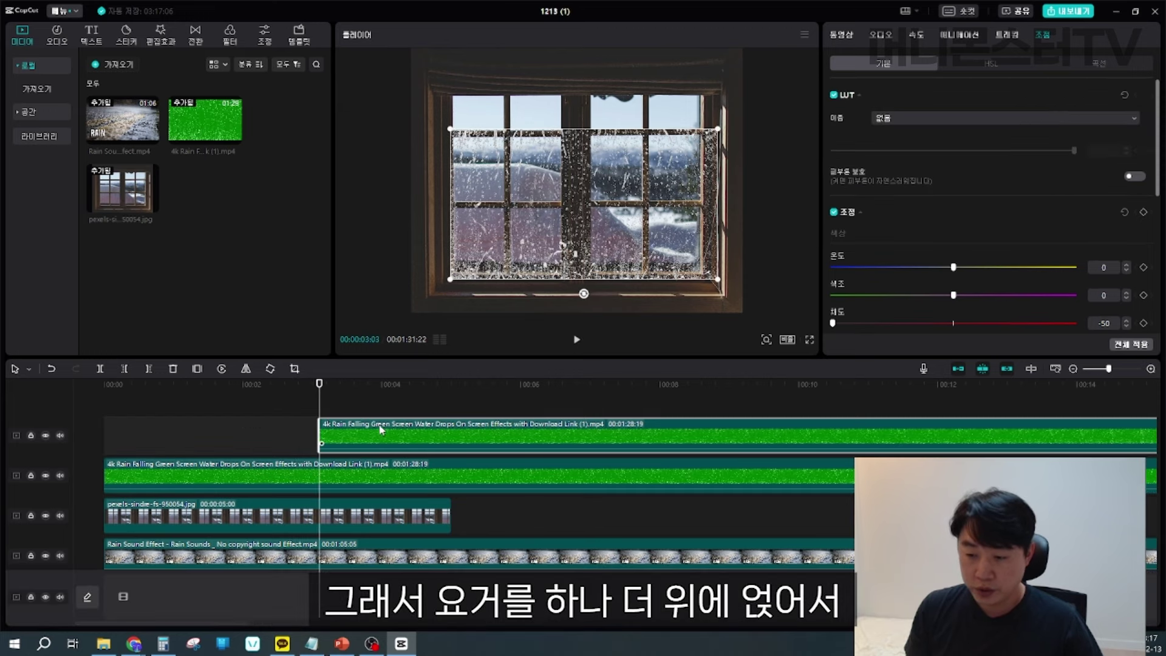
{"action": "left_click_drag", "start_coordinate": [379, 427], "coordinate": [162, 423]}
{"action": "left_click_drag", "start_coordinate": [576, 194], "coordinate": [577, 152]}
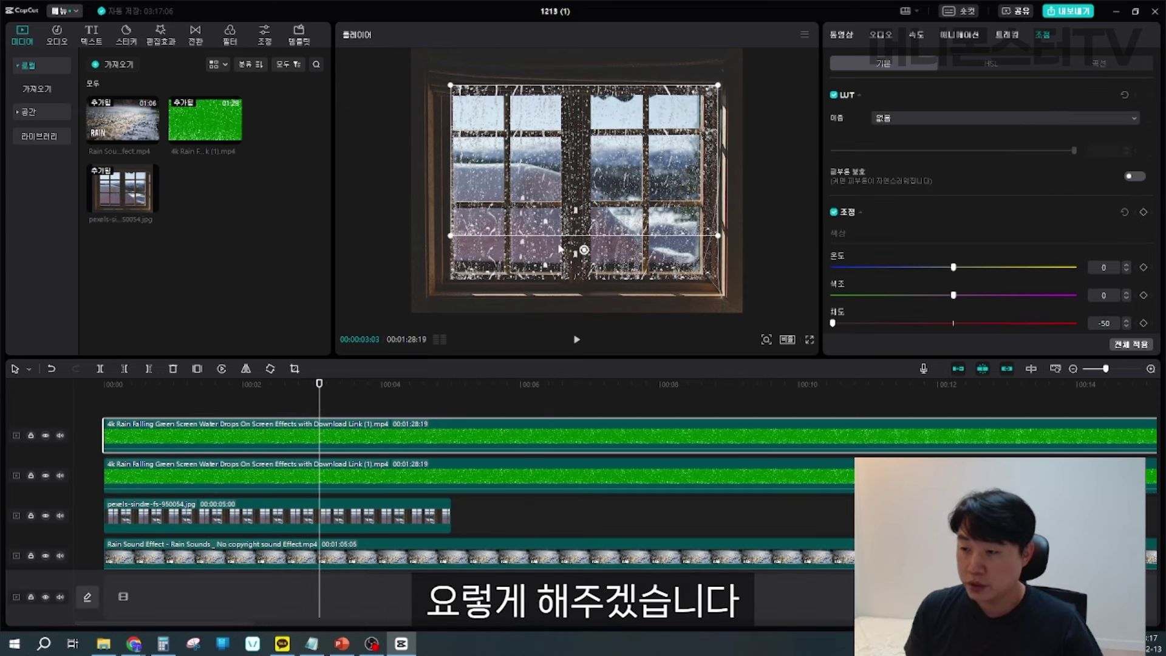
Preview the two-layer rain composite from the start and hide the Rain Sound Effect video track
{"action": "left_click", "coordinate": [148, 400]}
{"action": "left_click", "coordinate": [113, 399]}
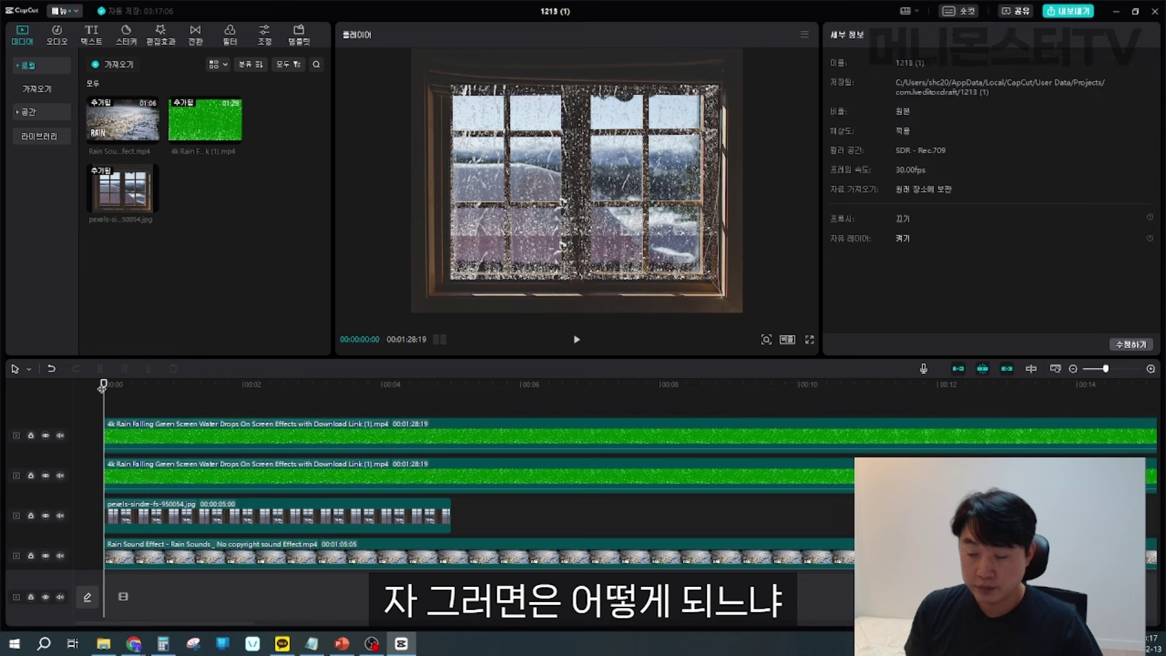
{"action": "key", "text": "space"}
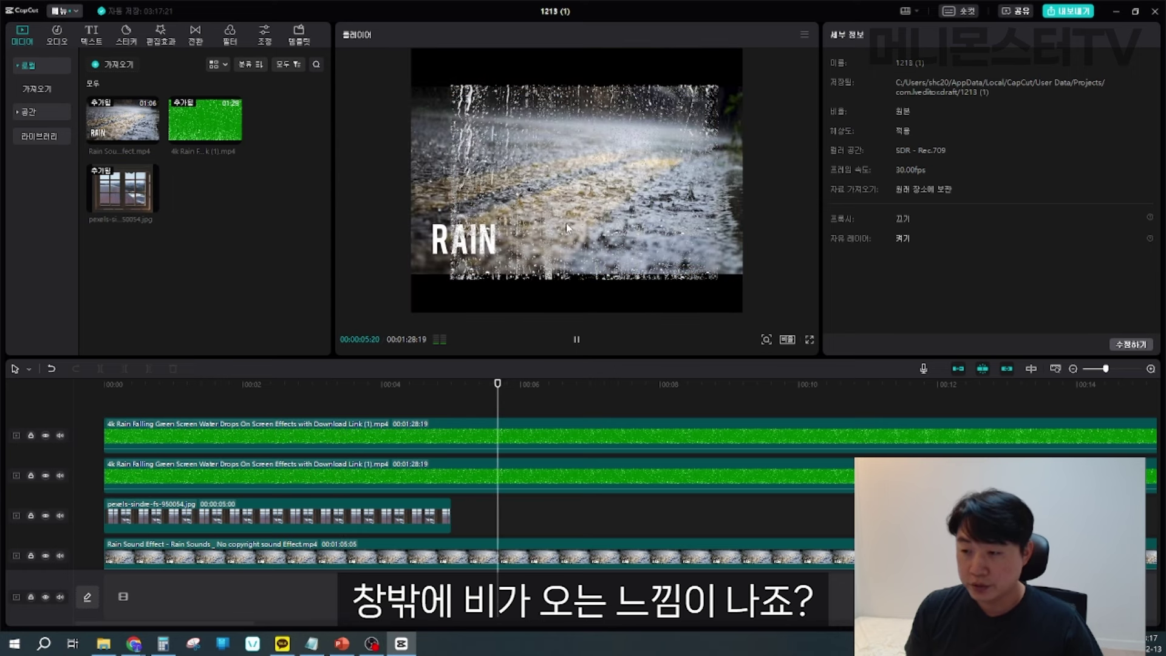
{"action": "left_click", "coordinate": [566, 223]}
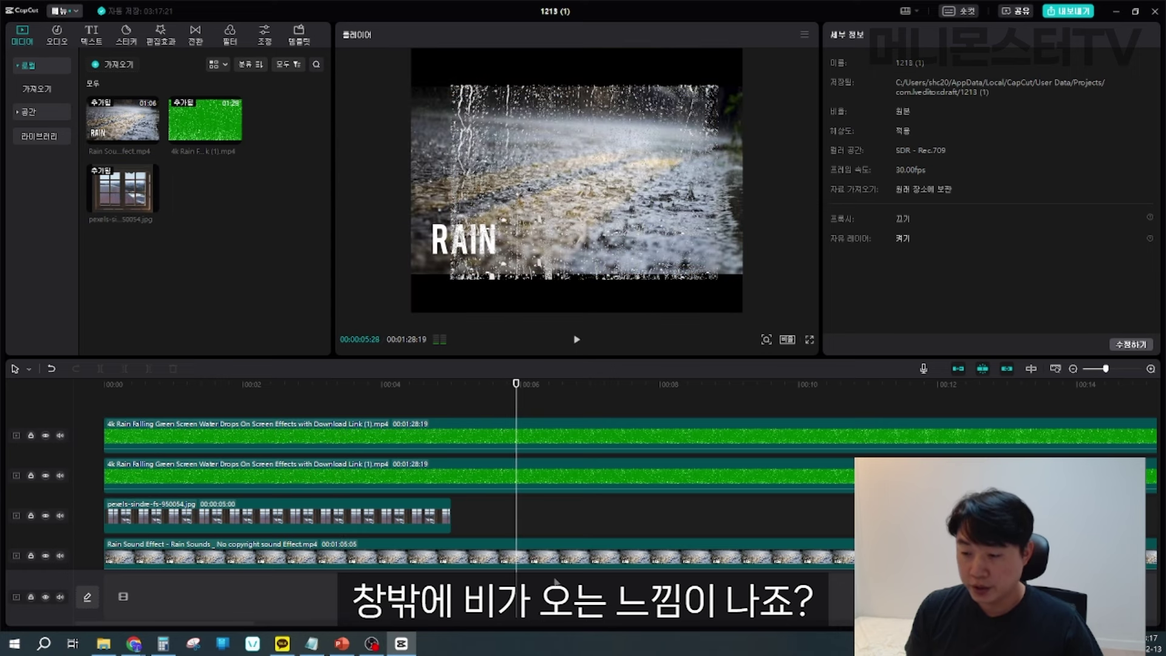
{"action": "left_click", "coordinate": [46, 556]}
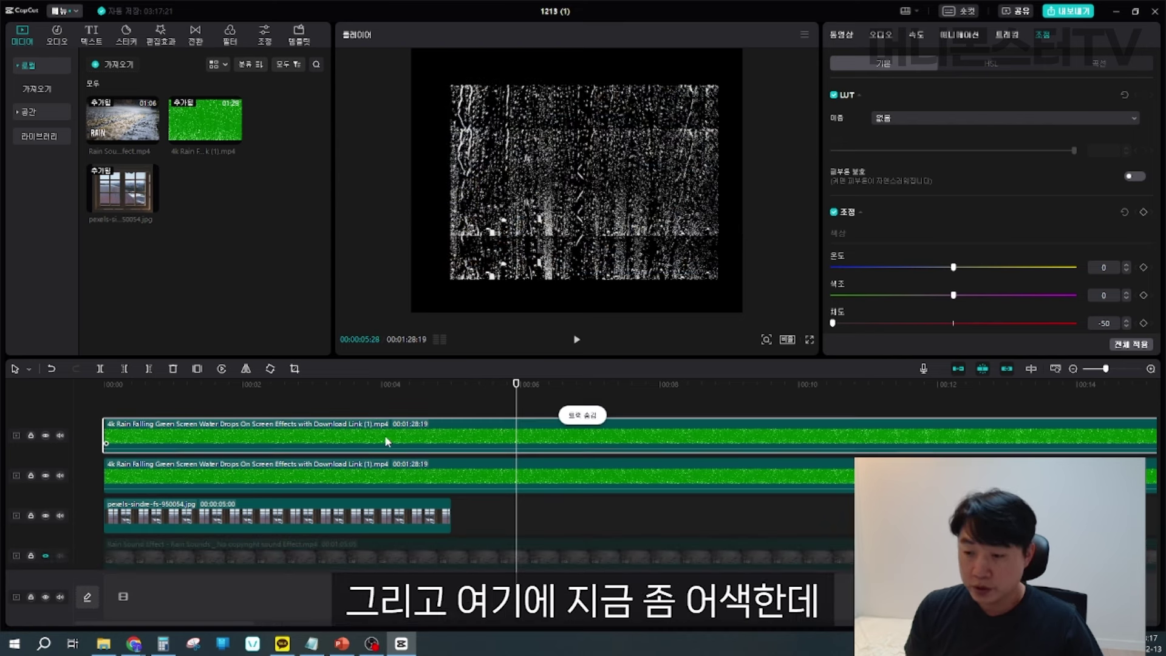
Move the lower rain layer down and the upper one up, and rotate the upper layer 180° to disguise the seam
{"action": "left_click", "coordinate": [565, 216]}
{"action": "left_click_drag", "start_coordinate": [557, 229], "coordinate": [557, 258]}
{"action": "left_click_drag", "start_coordinate": [575, 138], "coordinate": [576, 125]}
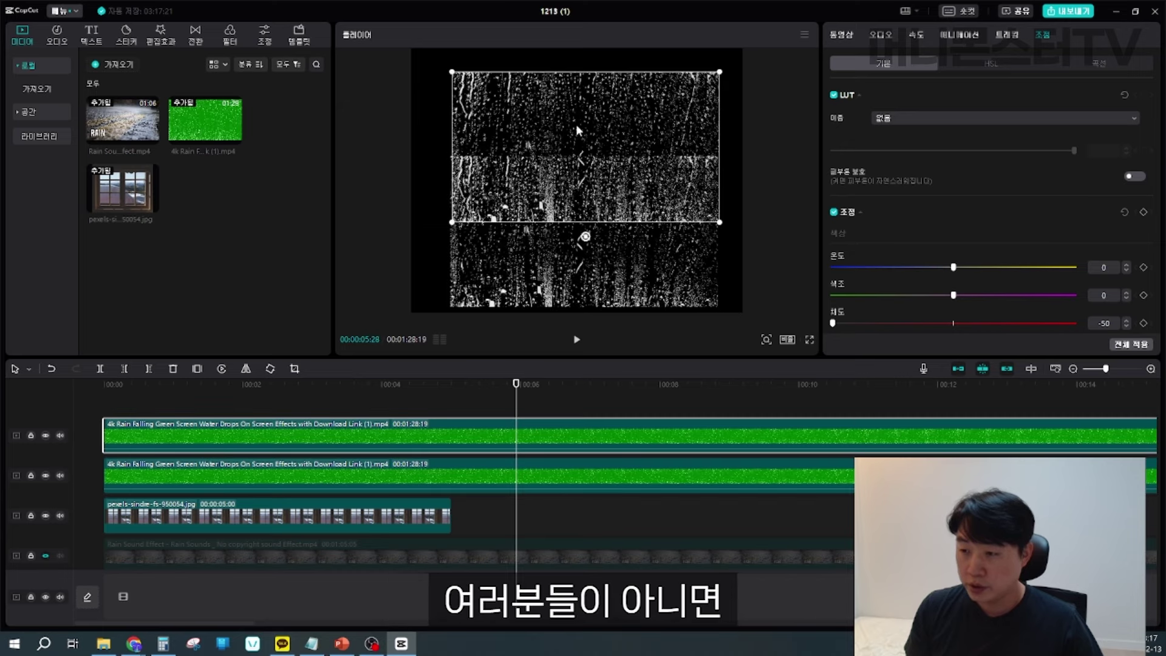
{"action": "left_click", "coordinate": [587, 238]}
{"action": "left_click_drag", "start_coordinate": [596, 165], "coordinate": [599, 123]}
{"action": "left_click_drag", "start_coordinate": [587, 195], "coordinate": [585, 36]}
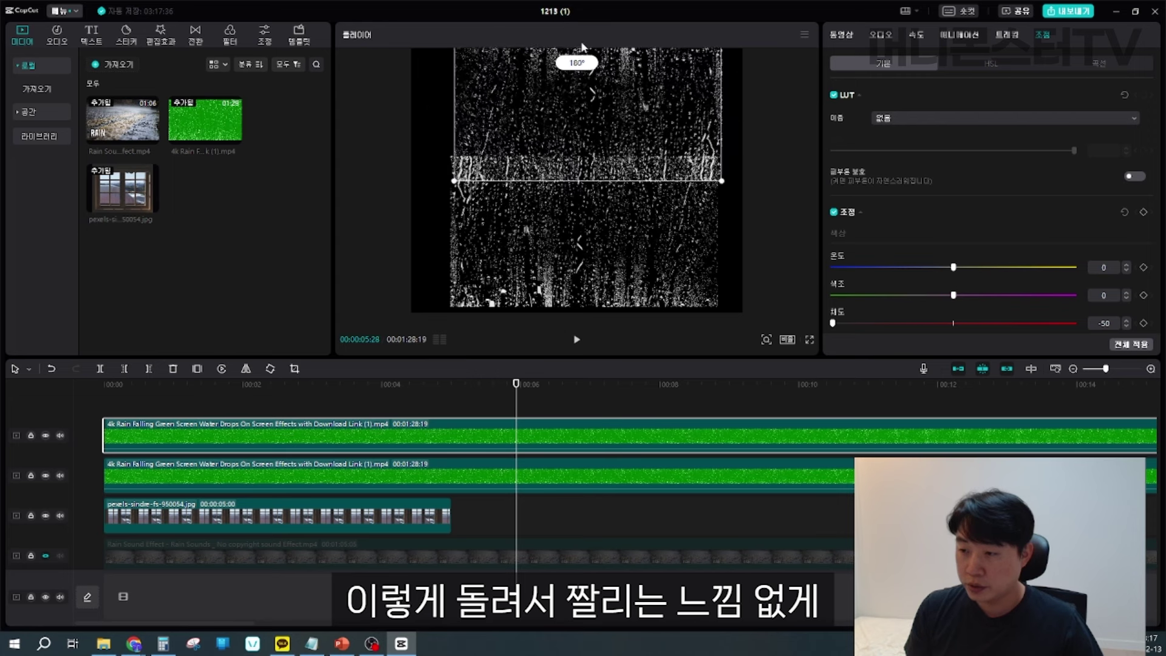
Return the playhead to 00:00:00:00 and resize the lower rain layer to fit the window's lower panes
{"action": "left_click", "coordinate": [189, 509]}
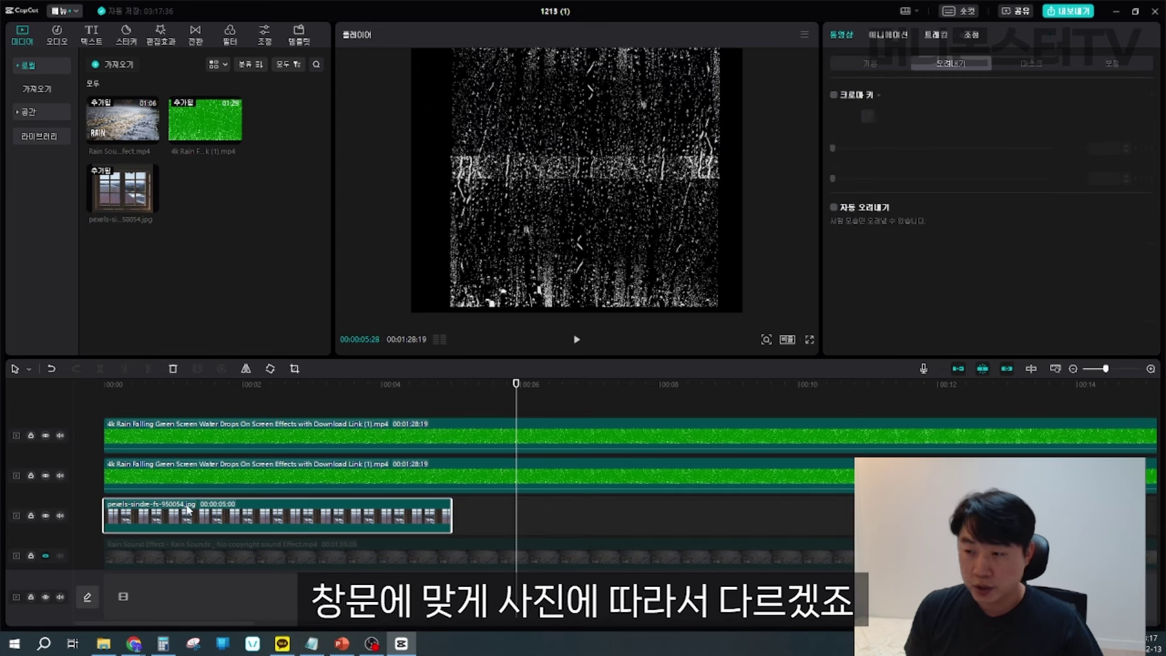
{"action": "left_click_drag", "start_coordinate": [226, 403], "coordinate": [95, 404]}
{"action": "left_click", "coordinate": [545, 306]}
{"action": "left_click_drag", "start_coordinate": [450, 307], "coordinate": [499, 246]}
{"action": "left_click_drag", "start_coordinate": [679, 271], "coordinate": [711, 279]}
{"action": "left_click_drag", "start_coordinate": [710, 125], "coordinate": [705, 129]}
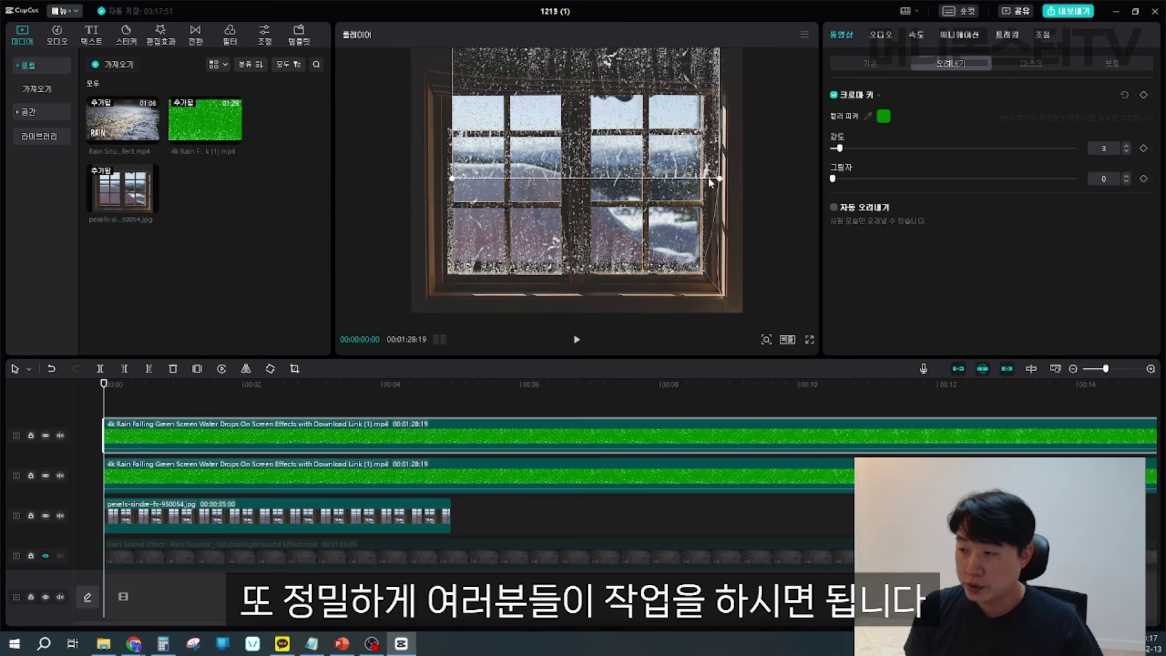
Resize and reposition the rotated rain layer to span the window's upper panes, and play the result from the start
{"action": "left_click_drag", "start_coordinate": [719, 177], "coordinate": [707, 172]}
{"action": "left_click_drag", "start_coordinate": [633, 150], "coordinate": [621, 147]}
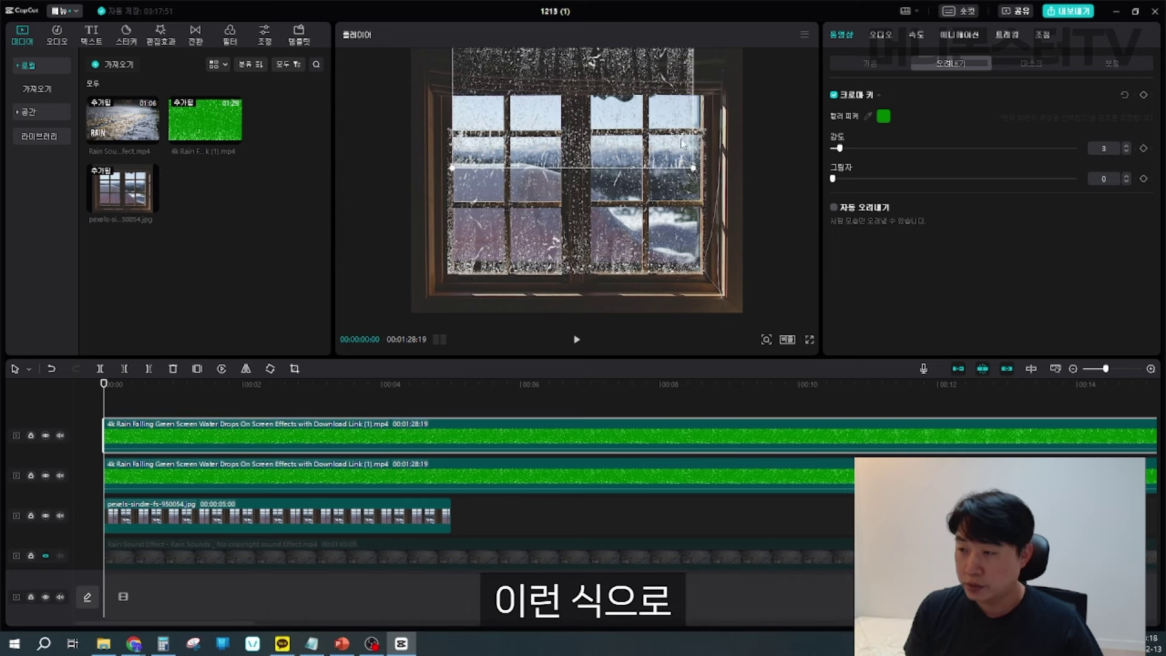
{"action": "left_click_drag", "start_coordinate": [670, 115], "coordinate": [675, 158]}
{"action": "left_click_drag", "start_coordinate": [688, 83], "coordinate": [699, 81]}
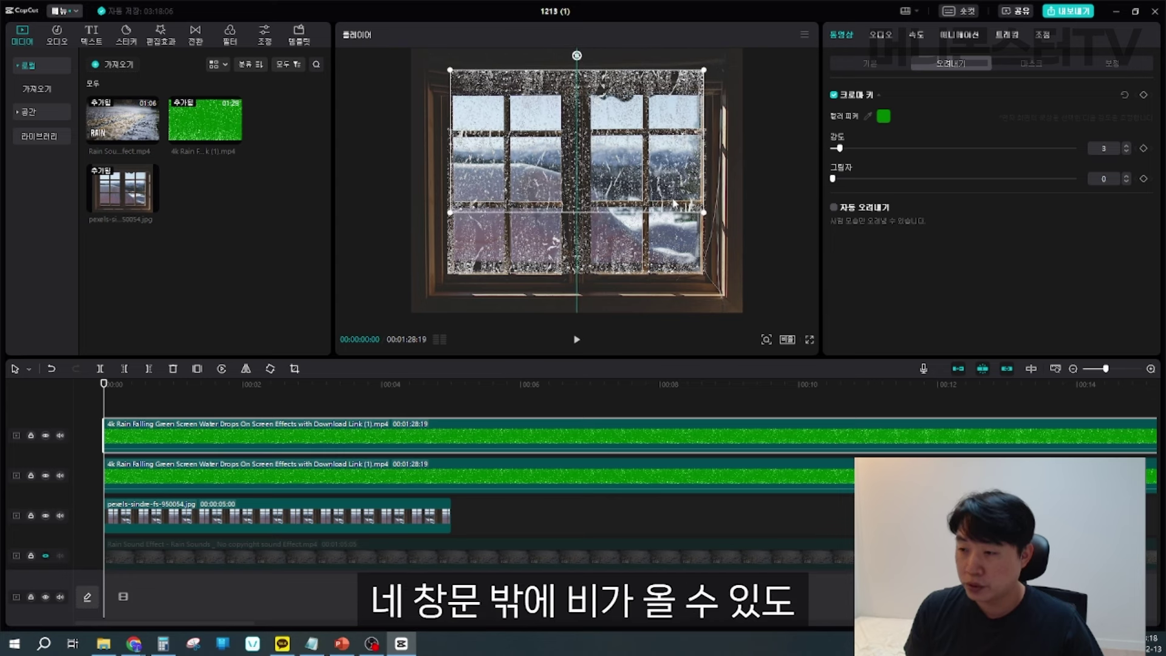
{"action": "left_click", "coordinate": [125, 398]}
{"action": "key", "text": "space"}
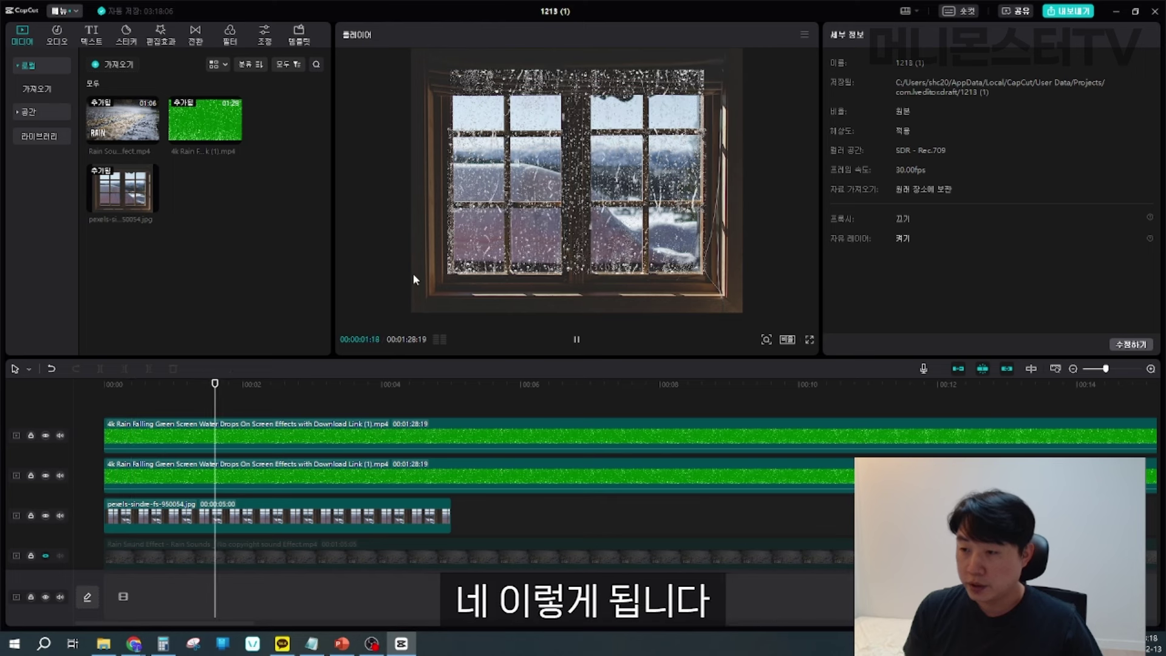
Shrink the rotated rain layer so its top edge matches the glass and it covers the upper-left panes
{"action": "left_click", "coordinate": [534, 172]}
{"action": "left_click_drag", "start_coordinate": [704, 68], "coordinate": [647, 92]}
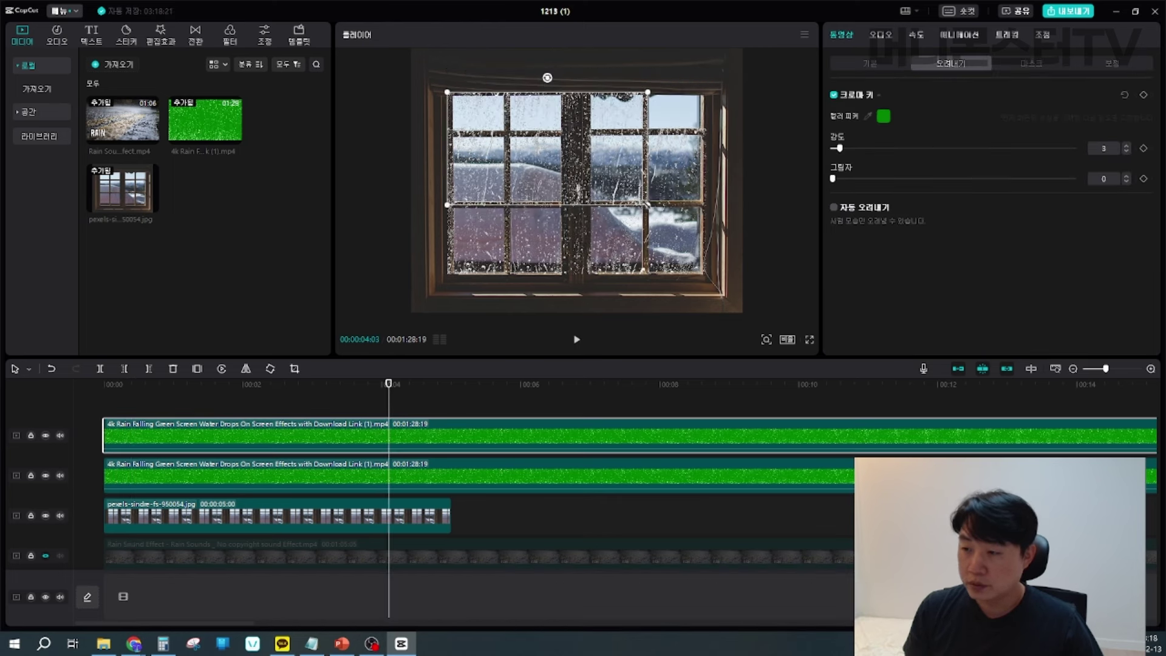
{"action": "mouse_move", "coordinate": [647, 204]}
{"action": "left_mouse_down"}
{"action": "mouse_move", "coordinate": [656, 208]}
{"action": "mouse_move", "coordinate": [648, 204]}
{"action": "left_mouse_up"}
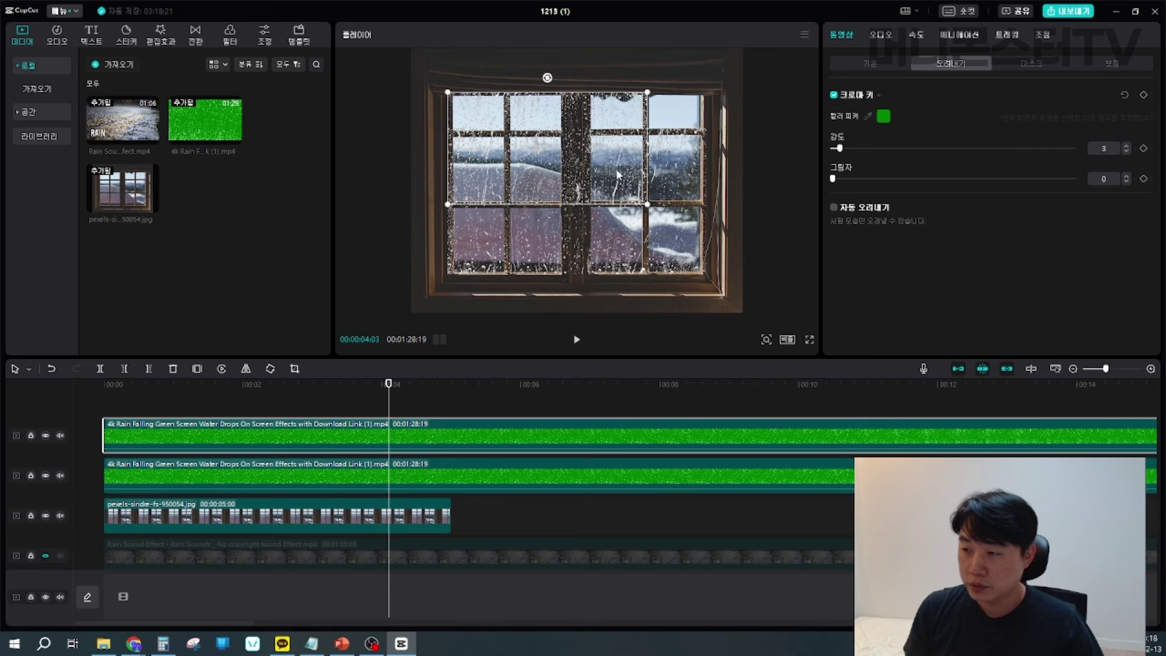
Paste another keyed rain clip, fit it over the upper-right panes, and align it to the timeline's start
{"action": "key", "text": "ctrl+v"}
{"action": "left_click_drag", "start_coordinate": [645, 144], "coordinate": [632, 142]}
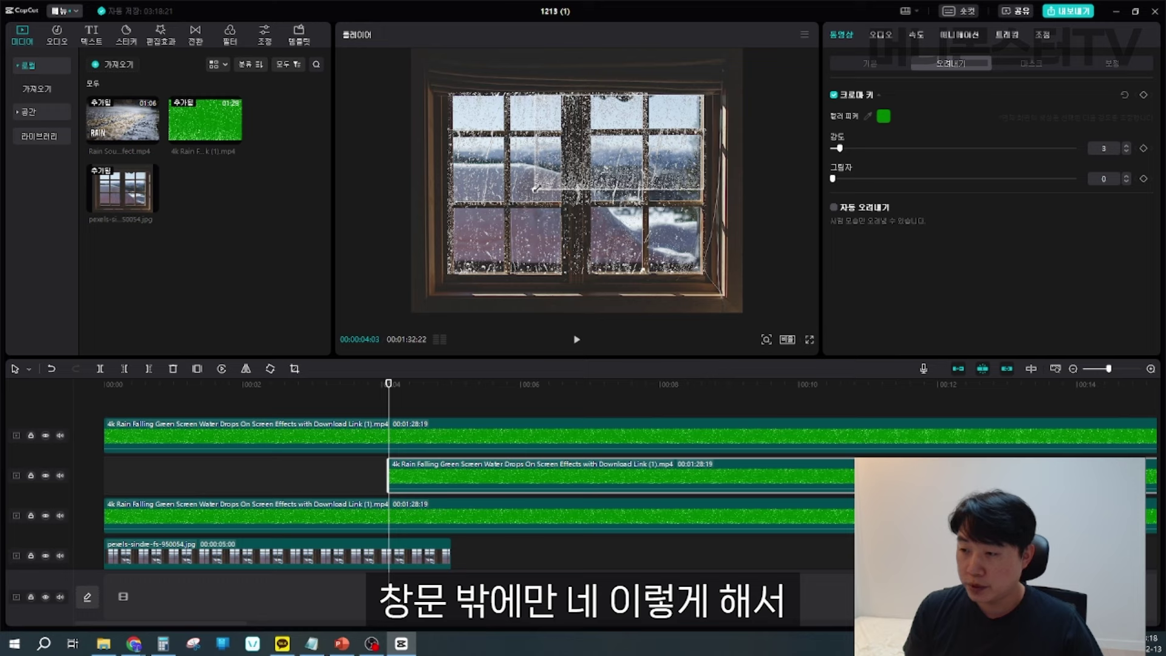
{"action": "left_click", "coordinate": [261, 385]}
{"action": "left_click_drag", "start_coordinate": [450, 474], "coordinate": [159, 475]}
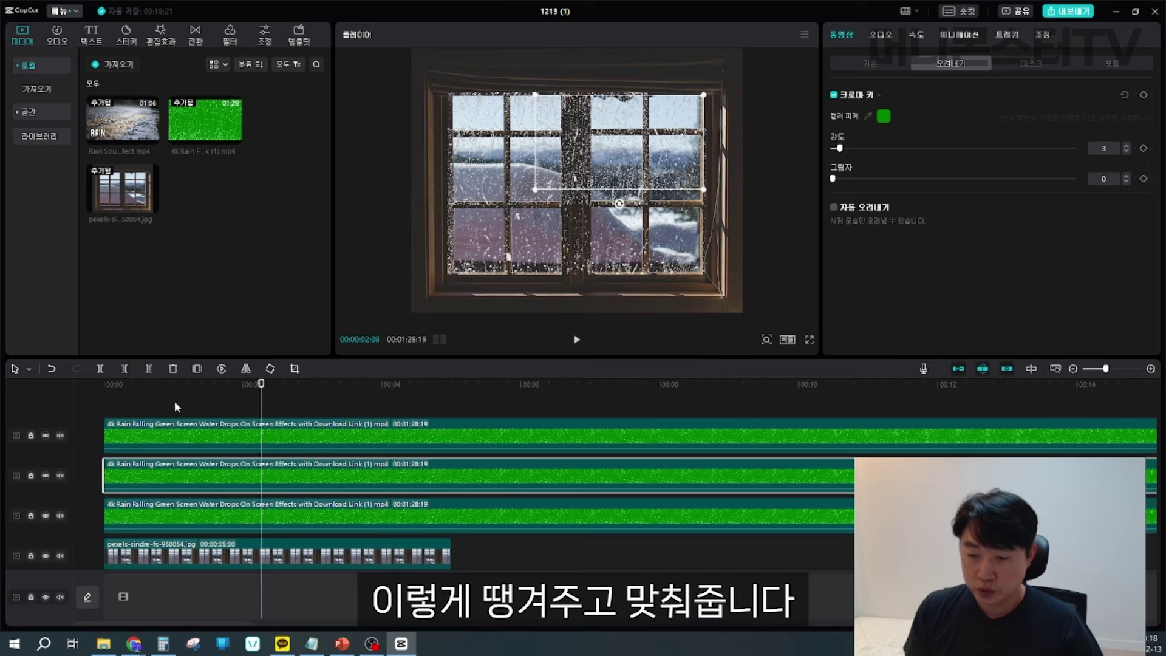
Play the three-layer rain composite from the timeline's start to check the window coverage
{"action": "left_click", "coordinate": [140, 397]}
{"action": "key", "text": "space"}
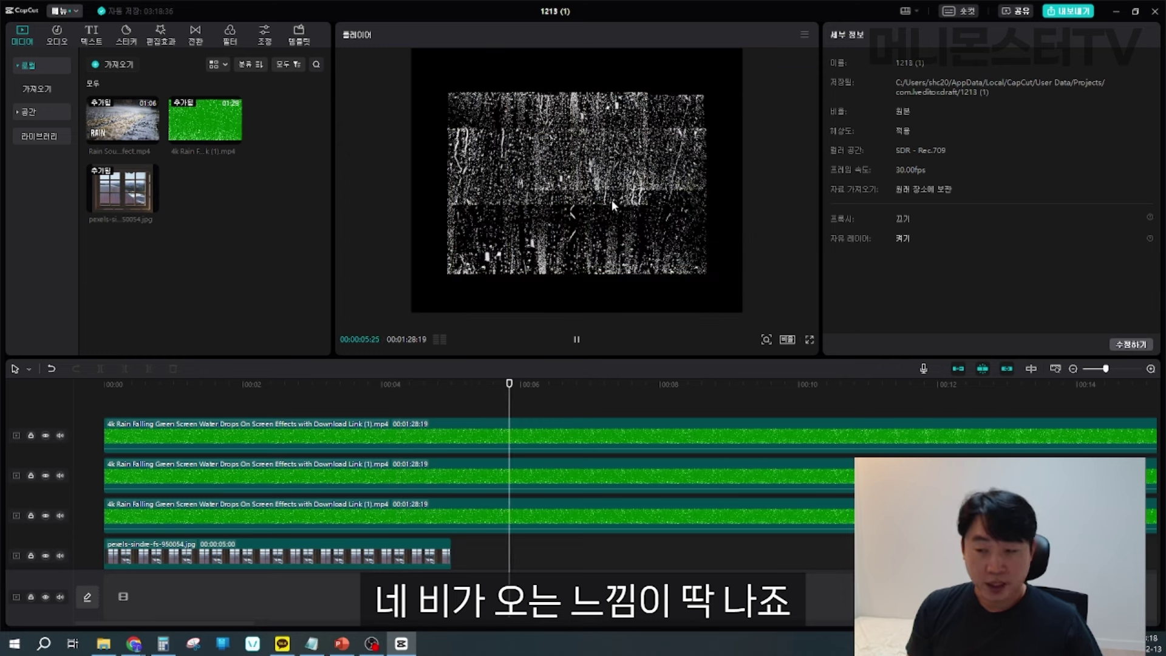
{"action": "key", "text": "space"}
Duplicate the window photo, butt the copy against the end of the original, and extend it to a duration of 00:00:40:07
{"action": "left_click", "coordinate": [429, 559]}
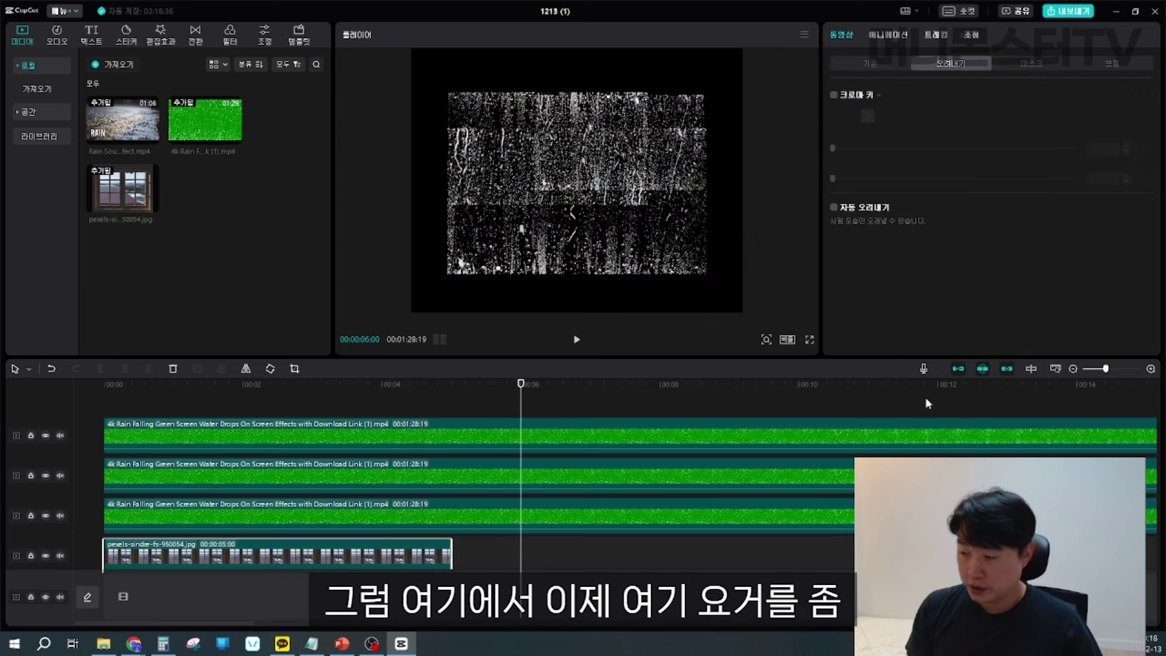
{"action": "left_click", "coordinate": [1073, 369]}
{"action": "left_click", "coordinate": [1073, 369]}
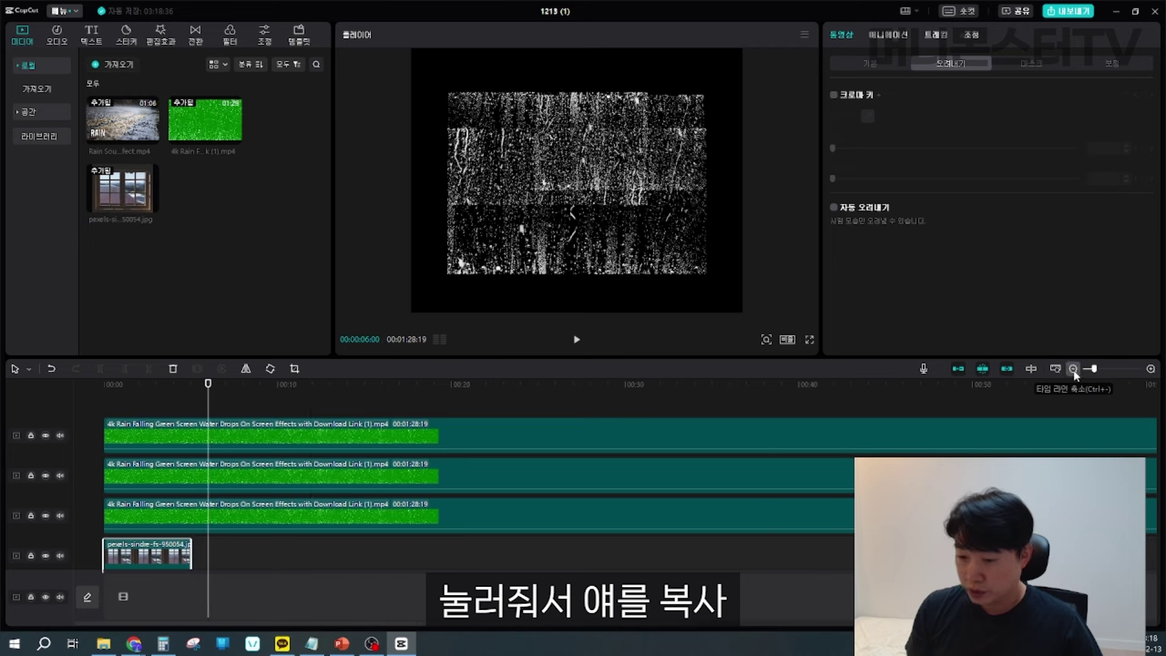
{"action": "key", "text": "ctrl+v"}
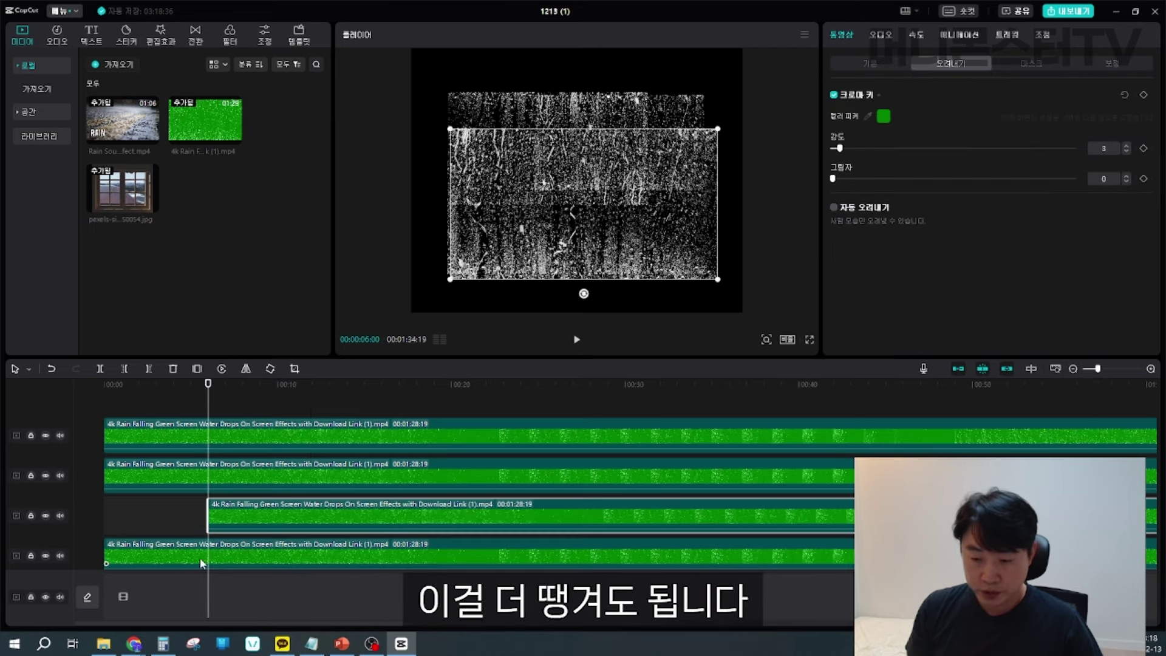
{"action": "key", "text": "ctrl+z"}
{"action": "left_click", "coordinate": [147, 549]}
{"action": "key", "text": "ctrl+c"}
{"action": "key", "text": "ctrl+v"}
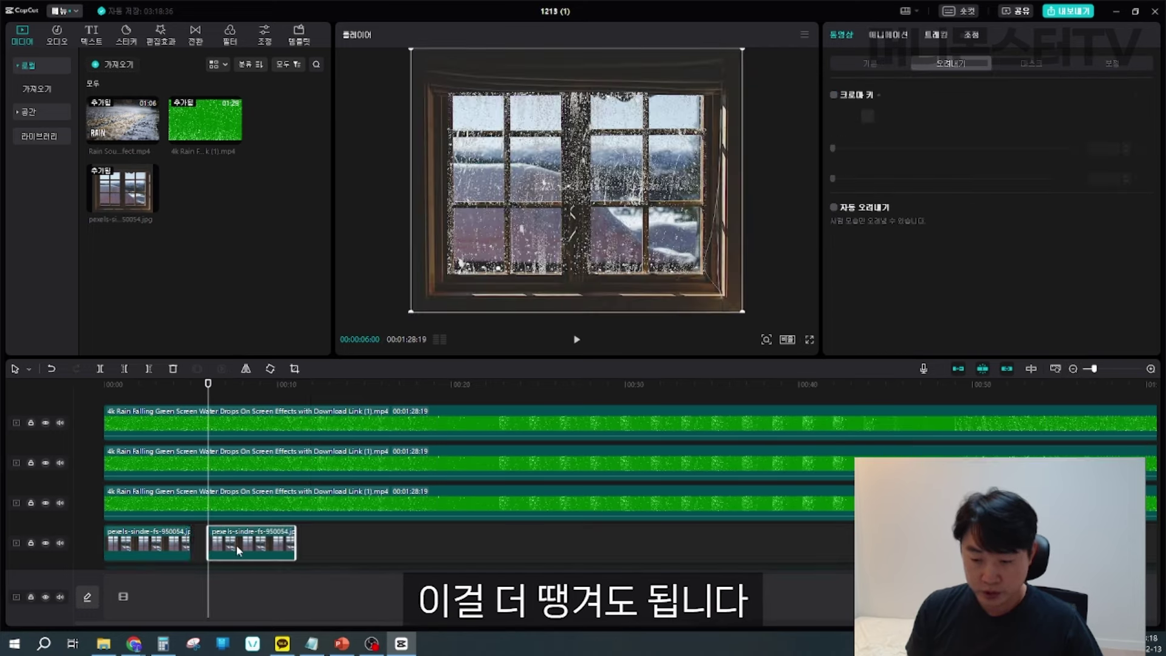
{"action": "left_click_drag", "start_coordinate": [237, 551], "coordinate": [889, 543]}
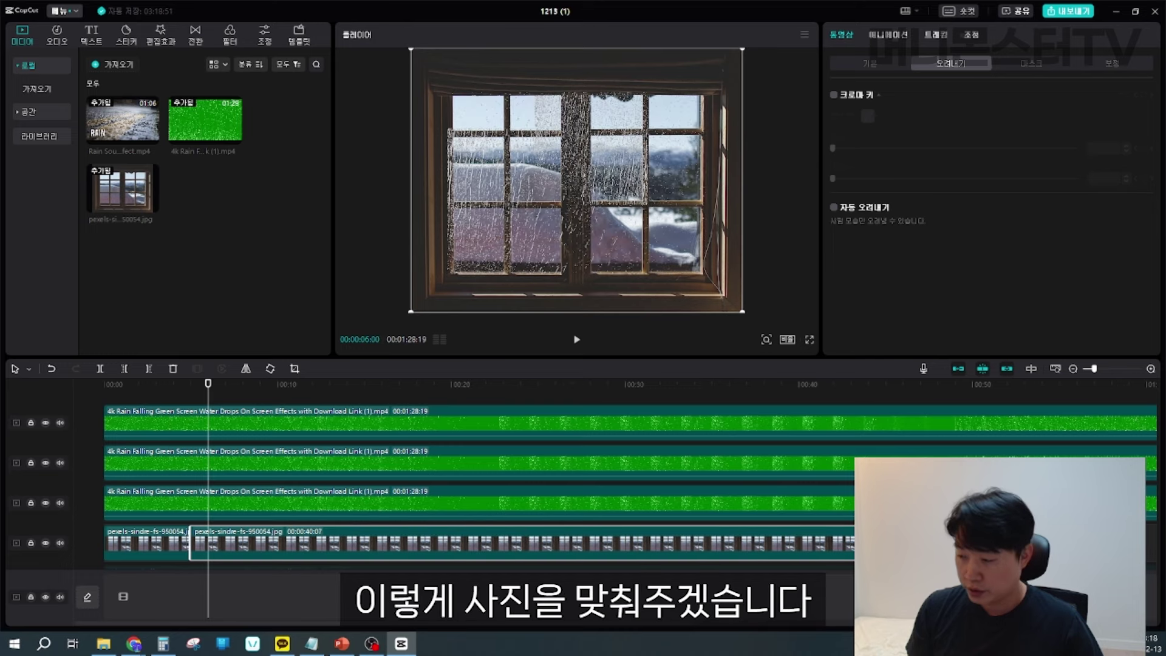
Extend the second window photo clip to a duration of 00:01:23:19 so it ends with the rain clips
{"action": "left_click", "coordinate": [1073, 369]}
{"action": "left_click_drag", "start_coordinate": [488, 551], "coordinate": [875, 551]}
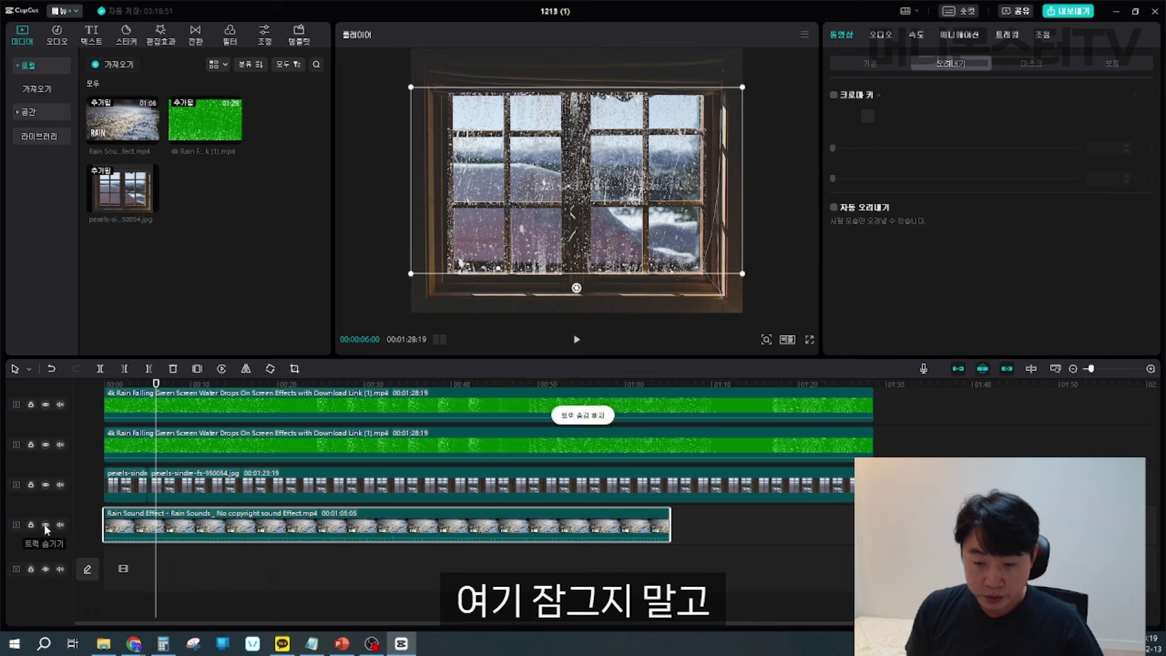
Play the composite from near the timeline's start with the rain sound clip on the track beneath the photo
{"action": "right_click", "coordinate": [159, 526]}
{"action": "left_click", "coordinate": [368, 577]}
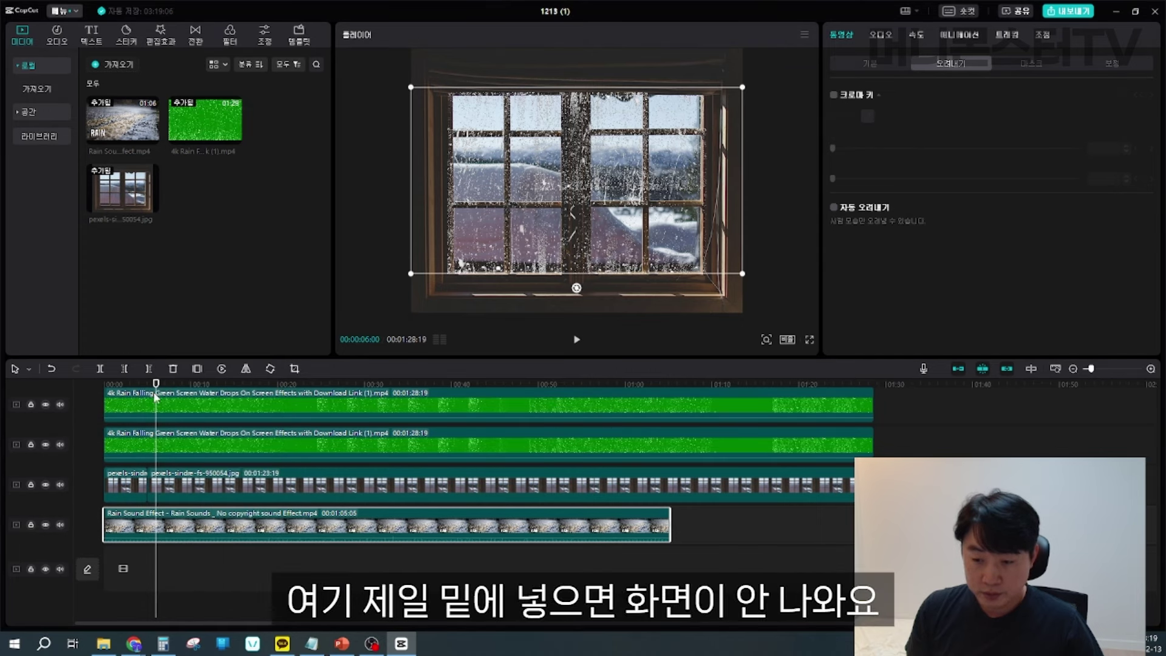
{"action": "left_click_drag", "start_coordinate": [156, 384], "coordinate": [115, 385]}
{"action": "key", "text": "space"}
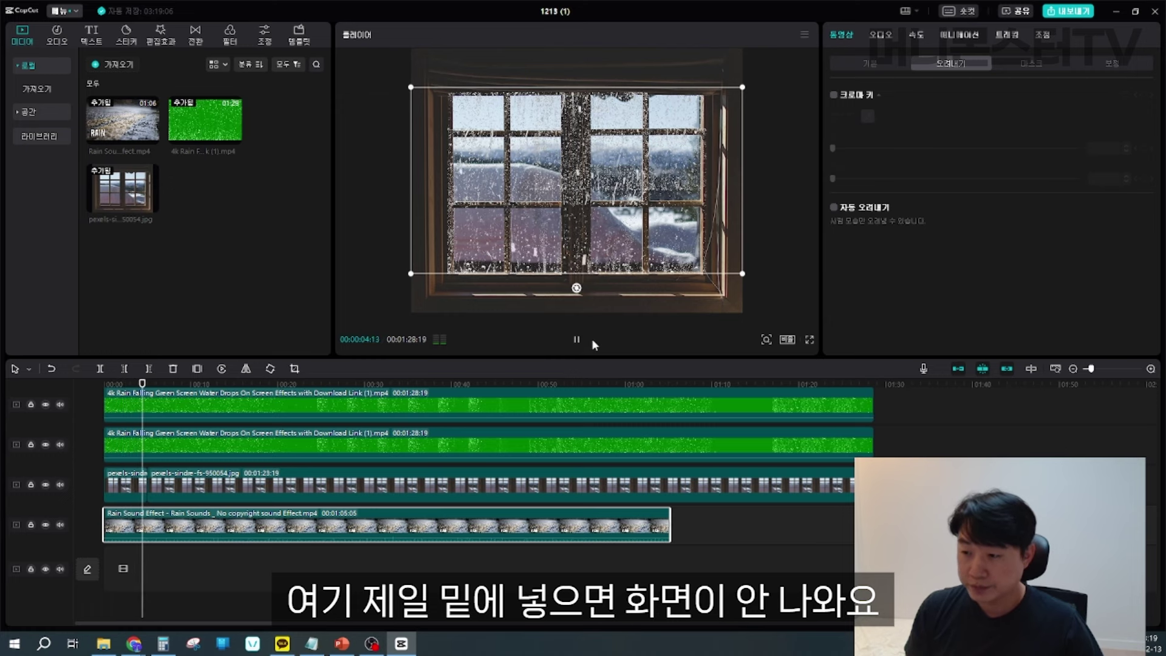
{"action": "key", "text": "space"}
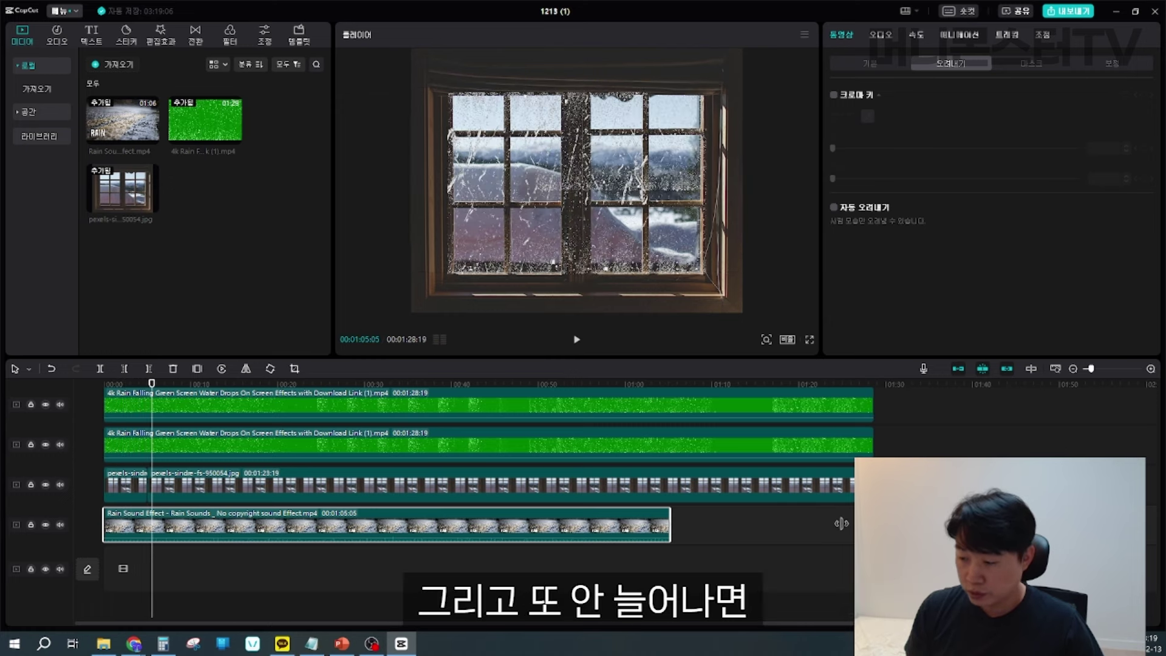
Paste a copy of the rain sound clip against the original's end and trim it to the end of the rain clips
{"action": "key", "text": "ctrl+v"}
{"action": "left_click_drag", "start_coordinate": [662, 532], "coordinate": [796, 585]}
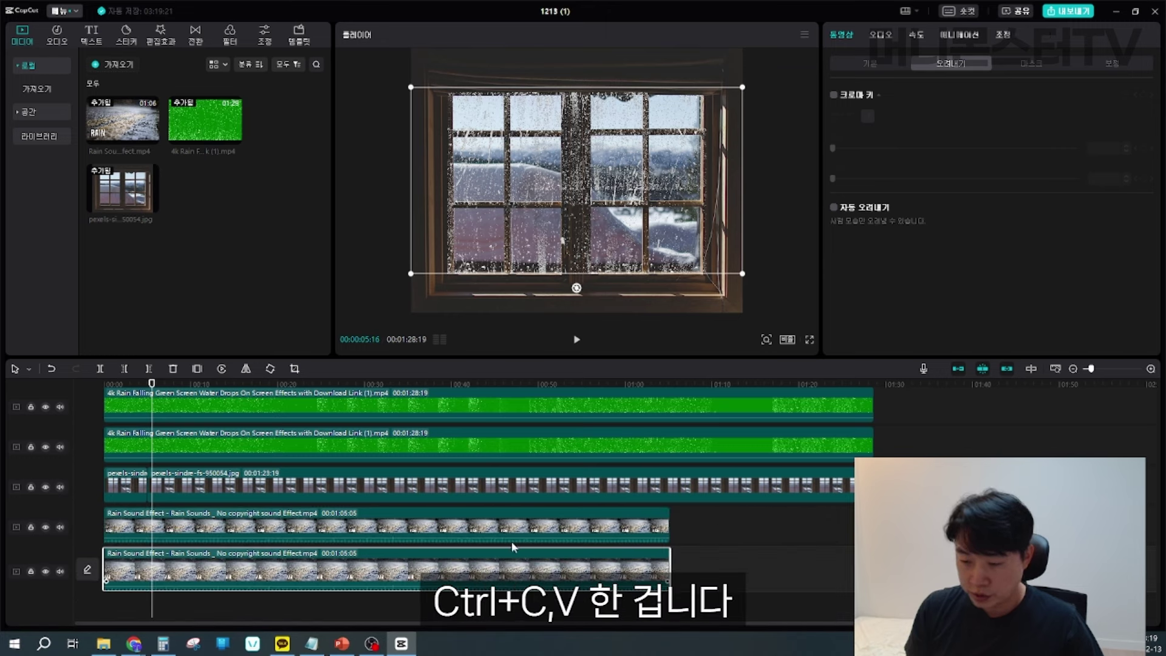
{"action": "left_click_drag", "start_coordinate": [309, 562], "coordinate": [873, 524]}
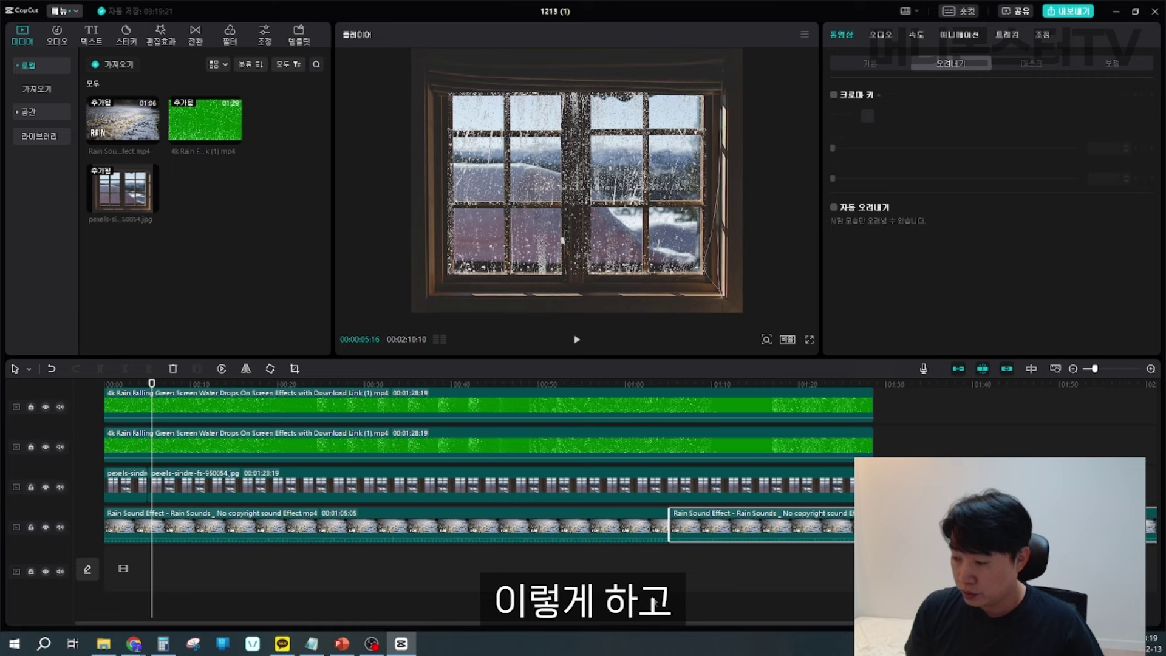
{"action": "scroll", "coordinate": [684, 541], "scroll_direction": "down", "scroll_amount": 2}
{"action": "left_click_drag", "start_coordinate": [671, 527], "coordinate": [487, 527]}
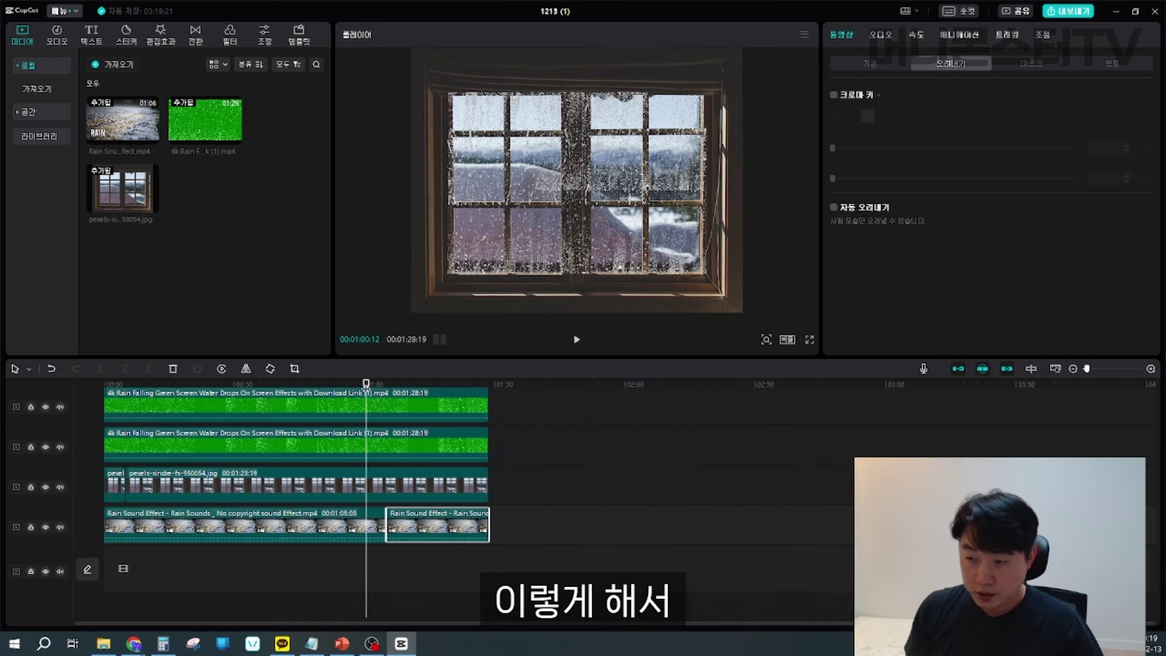
Play the finished rain composite and its sound from the timeline's start
{"action": "key", "text": "Home"}
{"action": "key", "text": "space"}
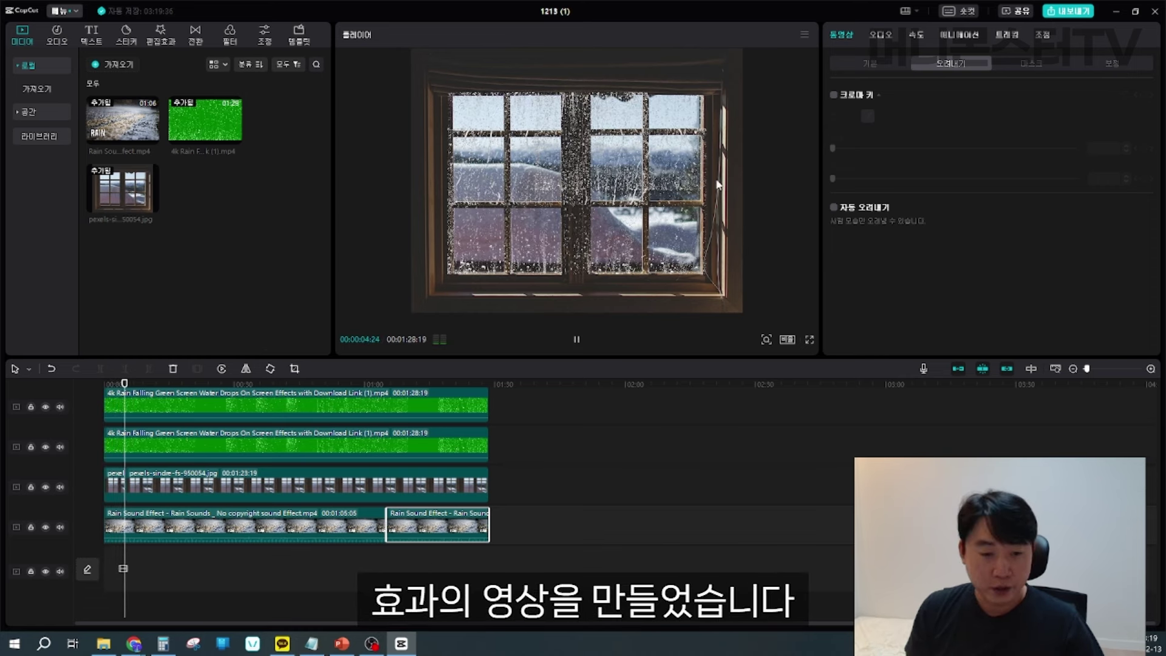
{"action": "key", "text": "space"}
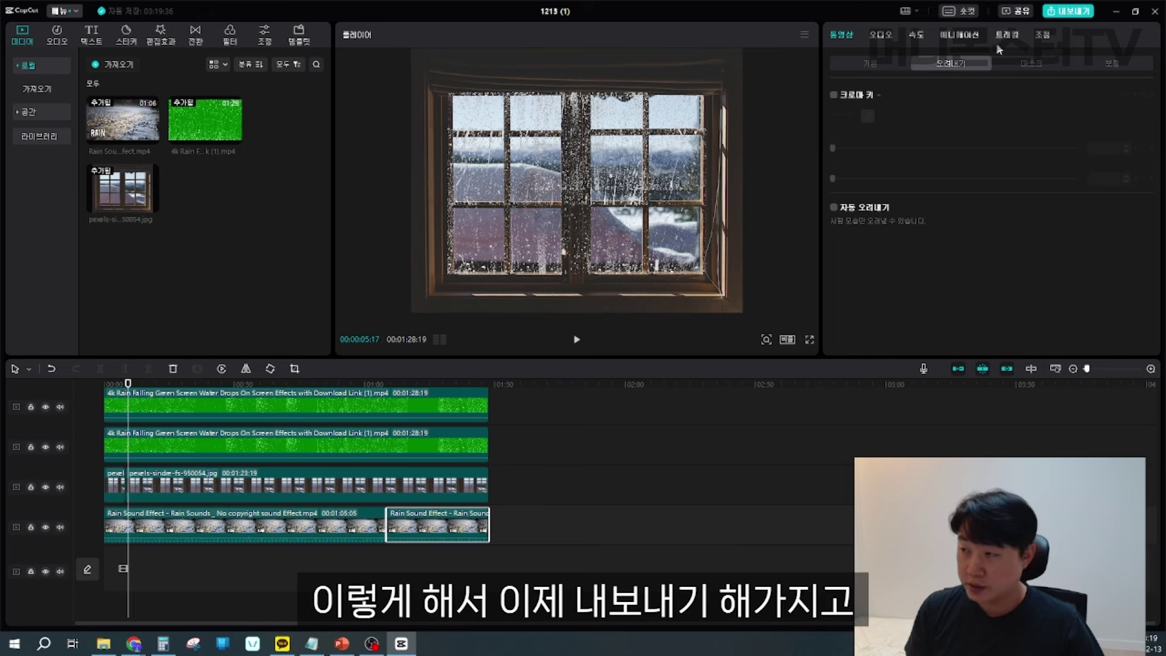
Export the project as the 1080P, 30fps H.264 mp4 video "1213 (1)"
{"action": "left_click", "coordinate": [1067, 11]}
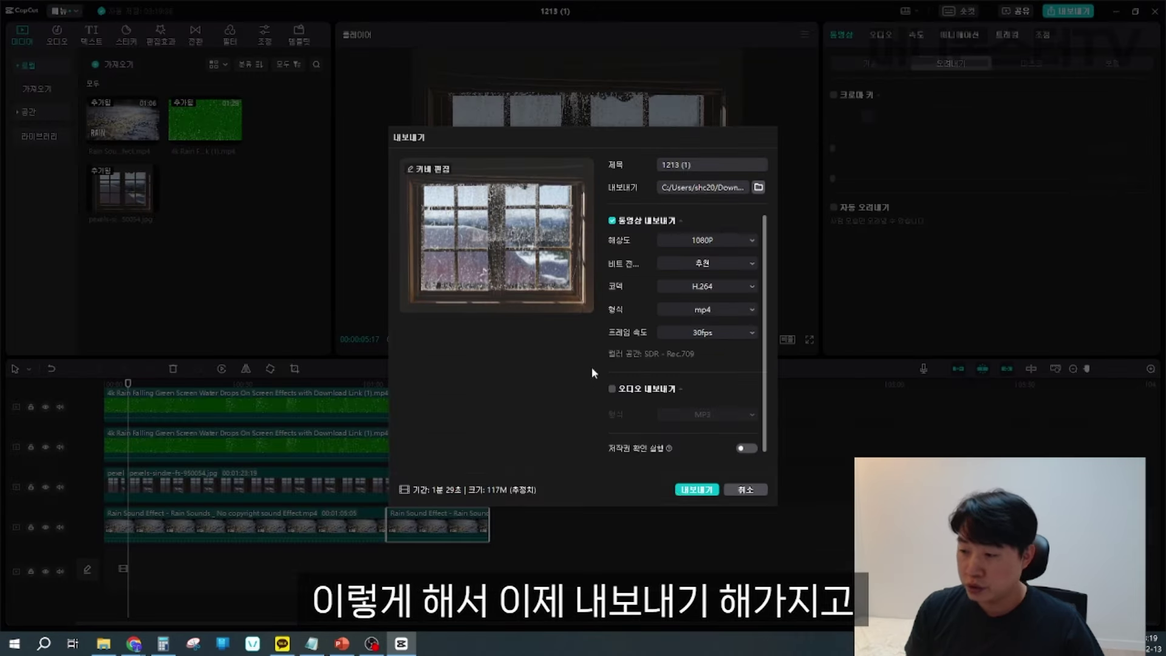
{"action": "left_click", "coordinate": [697, 490]}
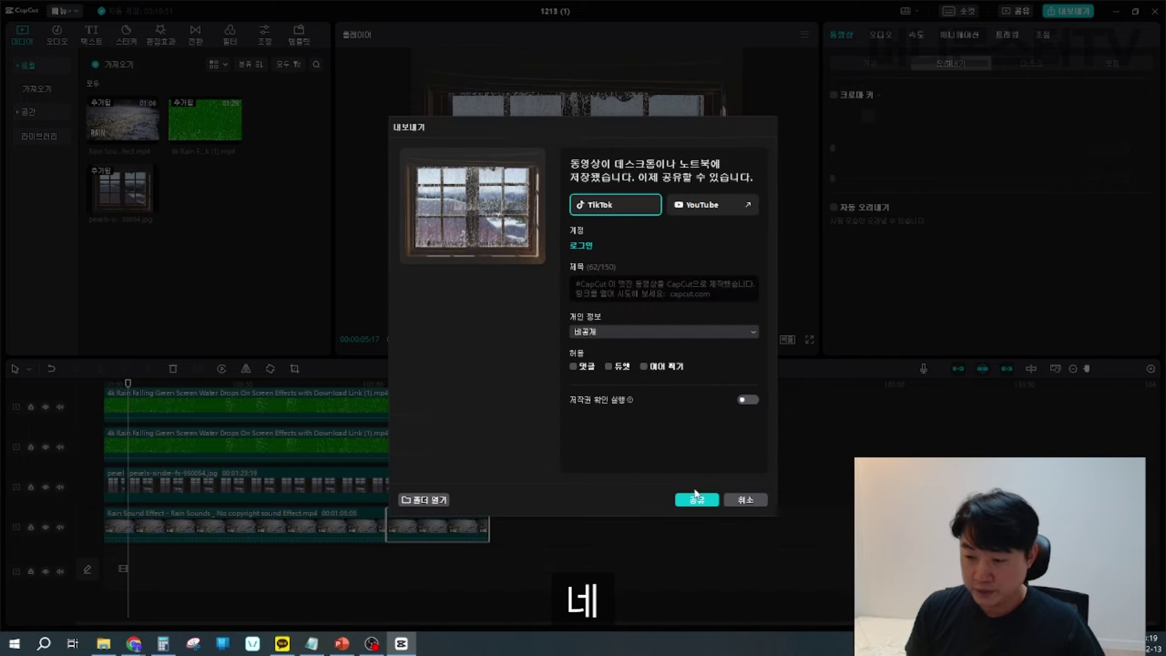
{"action": "left_click", "coordinate": [698, 495]}
Open the exported 1213 (1).mp4 in GOM Player and pause it to inspect the rain on the window
{"action": "double_click", "coordinate": [562, 276]}
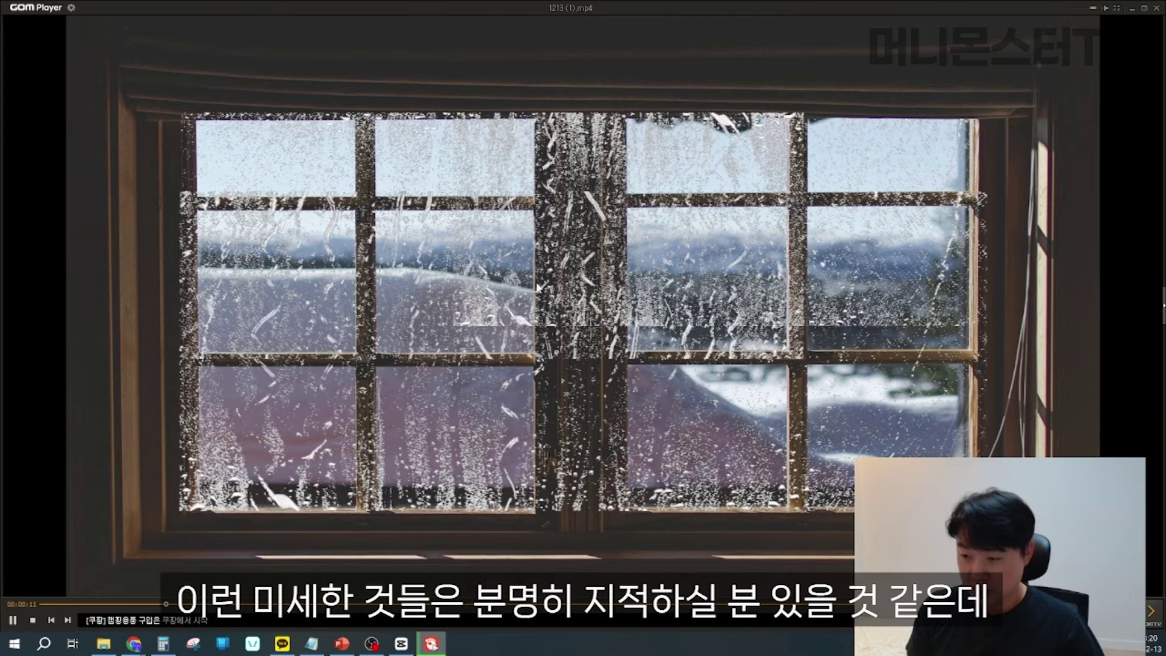
{"action": "key", "text": "space"}
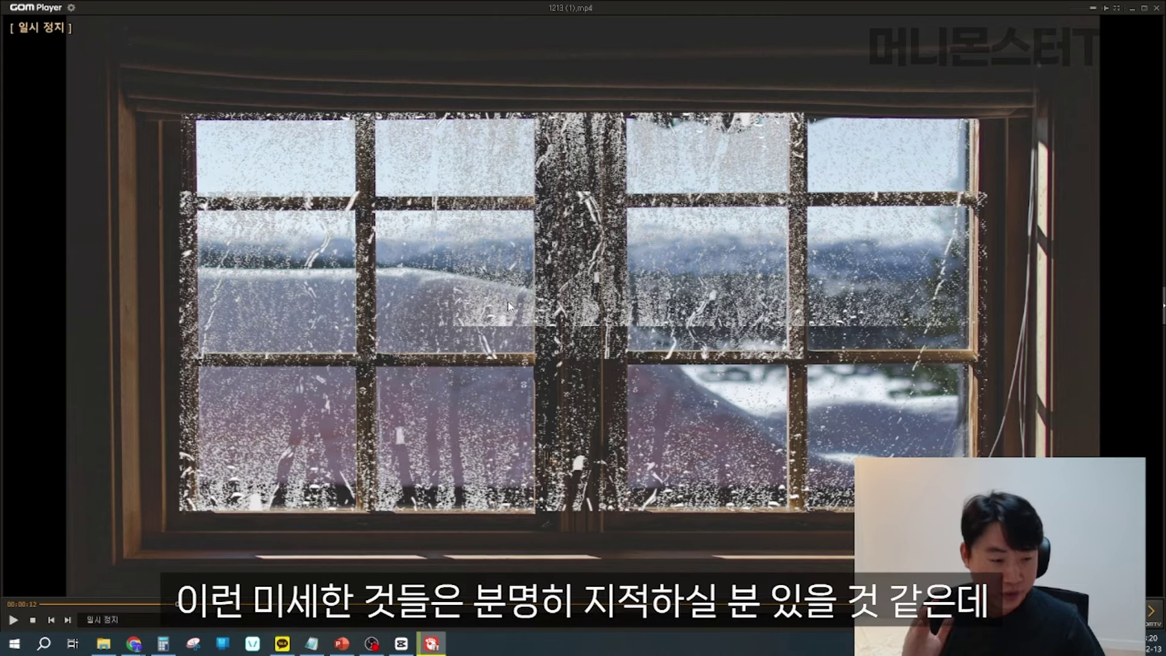
{"action": "left_click", "coordinate": [508, 301]}
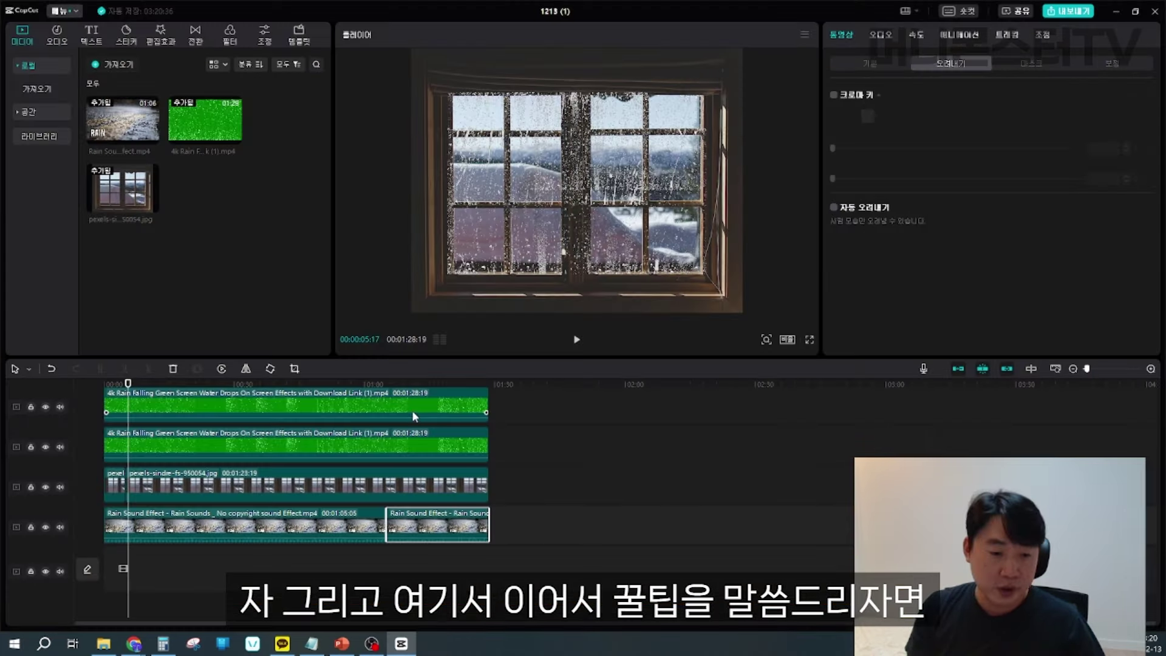
Select all the rain, window photo and rain sound clips and combine them into one compound clip
{"action": "left_click_drag", "start_coordinate": [547, 414], "coordinate": [295, 574]}
{"action": "right_click", "coordinate": [338, 532]}
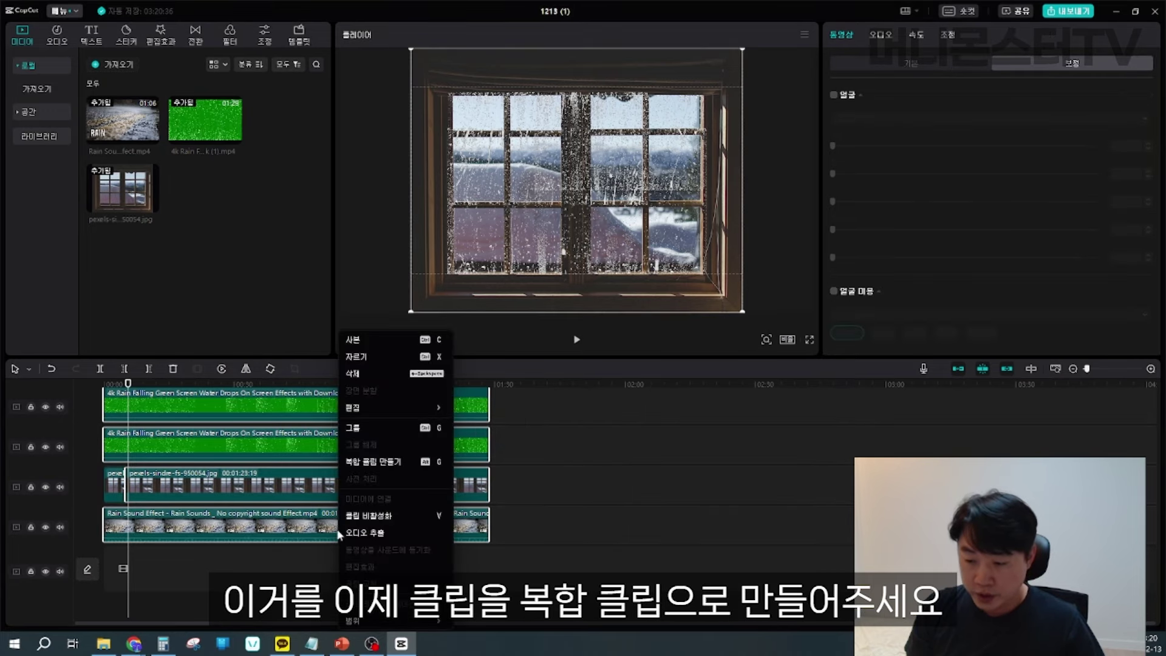
{"action": "left_click", "coordinate": [378, 461]}
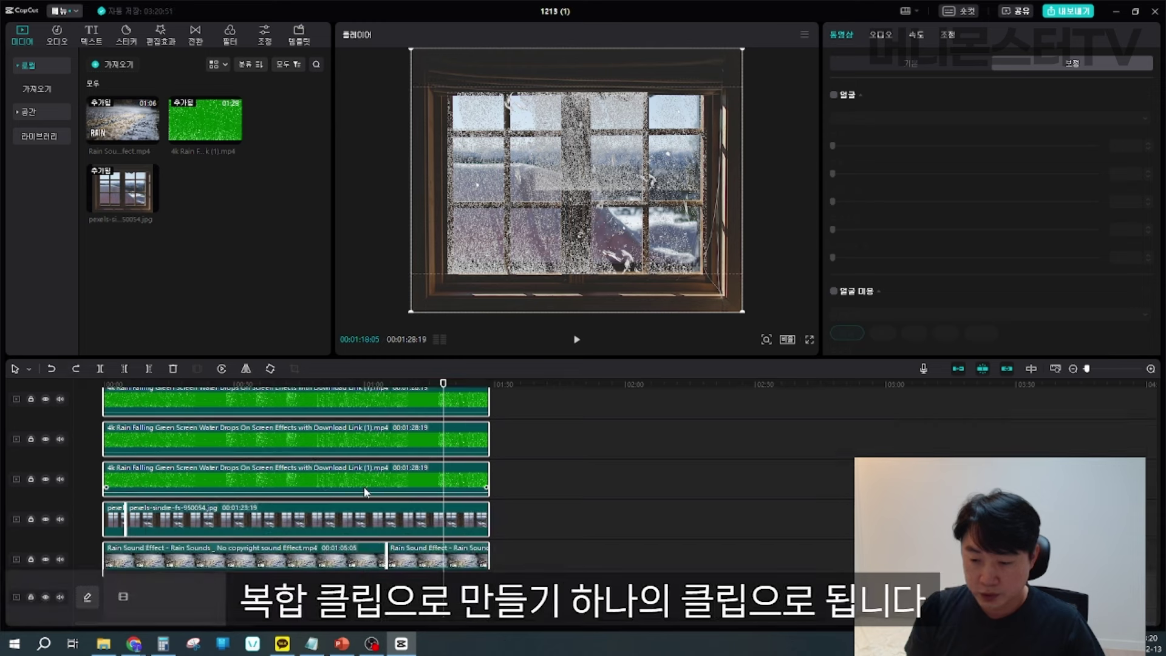
{"action": "right_click", "coordinate": [364, 486]}
{"action": "left_click", "coordinate": [413, 462]}
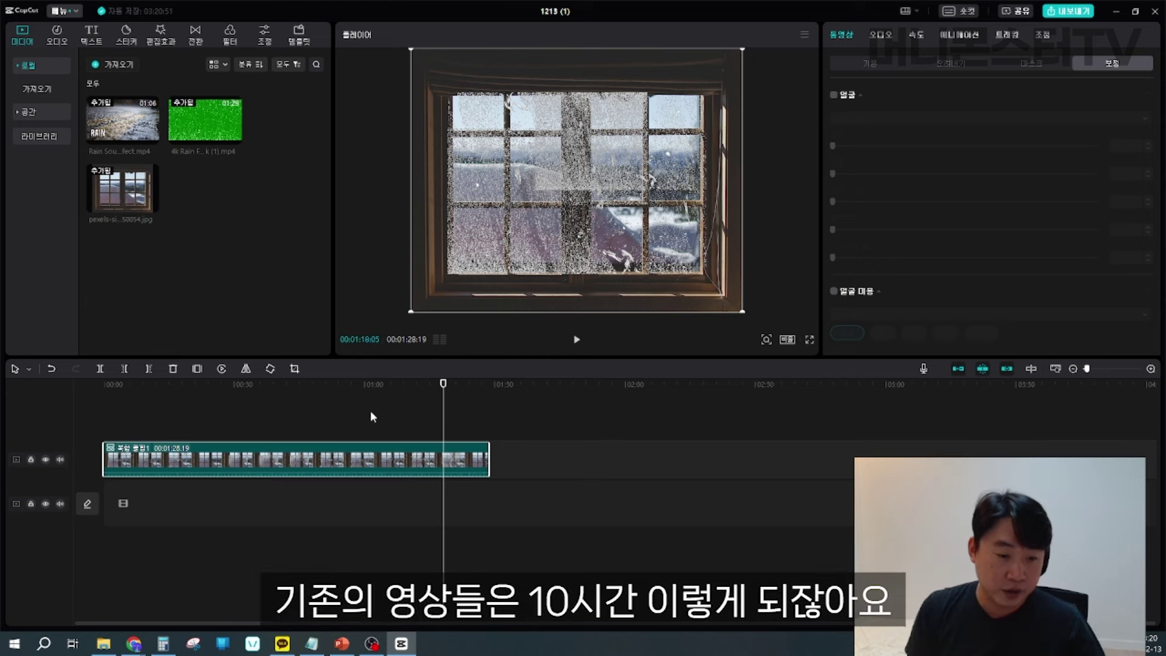
{"action": "left_click", "coordinate": [320, 433]}
{"action": "left_click", "coordinate": [270, 468]}
{"action": "left_click", "coordinate": [228, 427]}
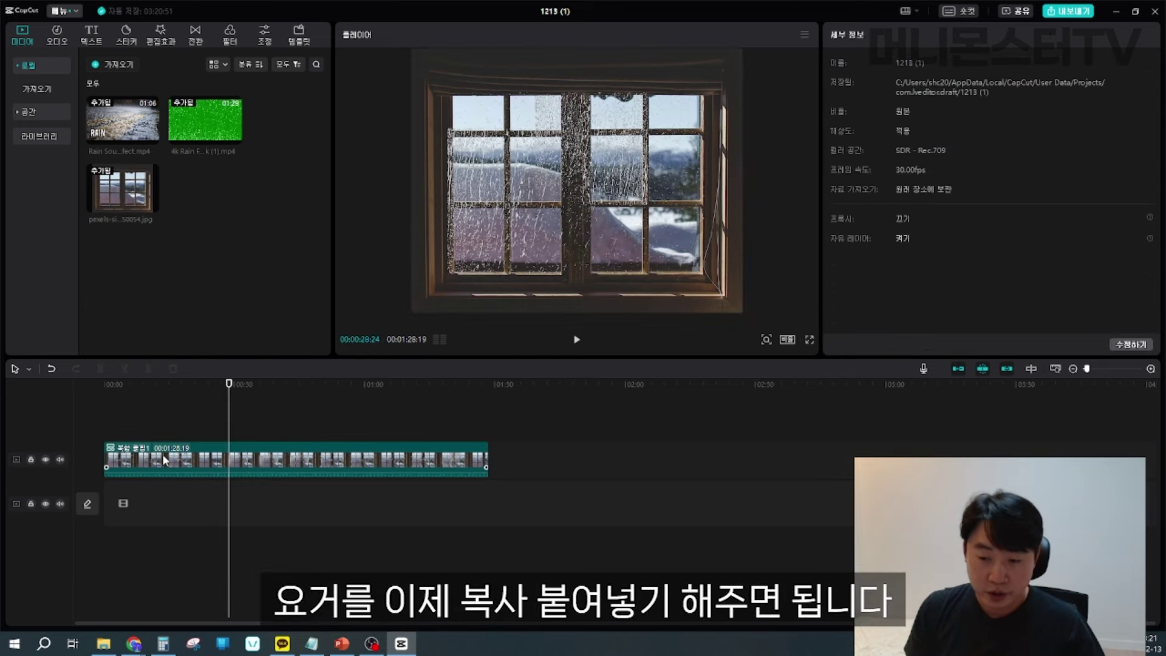